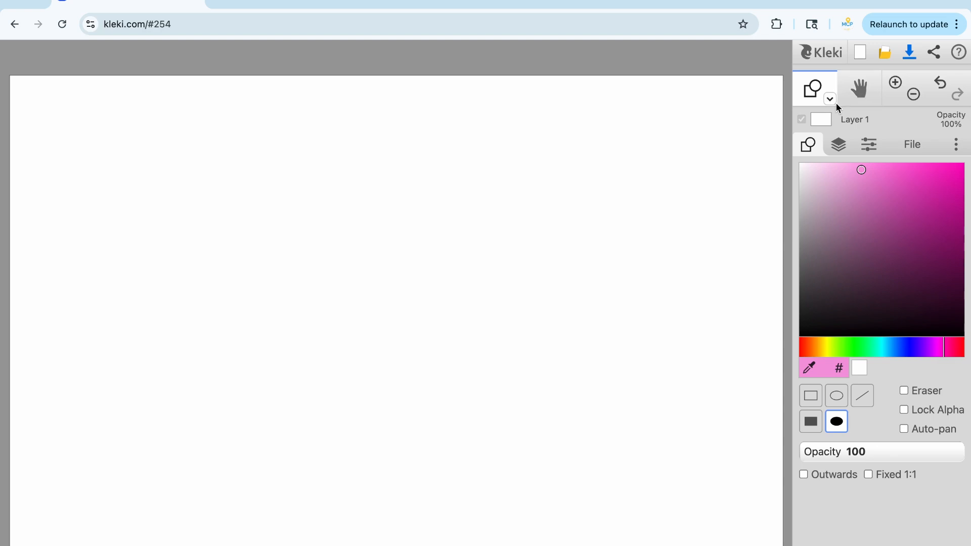
Fill the whole canvas with light blue using the Paint Bucket
{"action": "left_click", "coordinate": [830, 99]}
{"action": "left_click", "coordinate": [811, 154]}
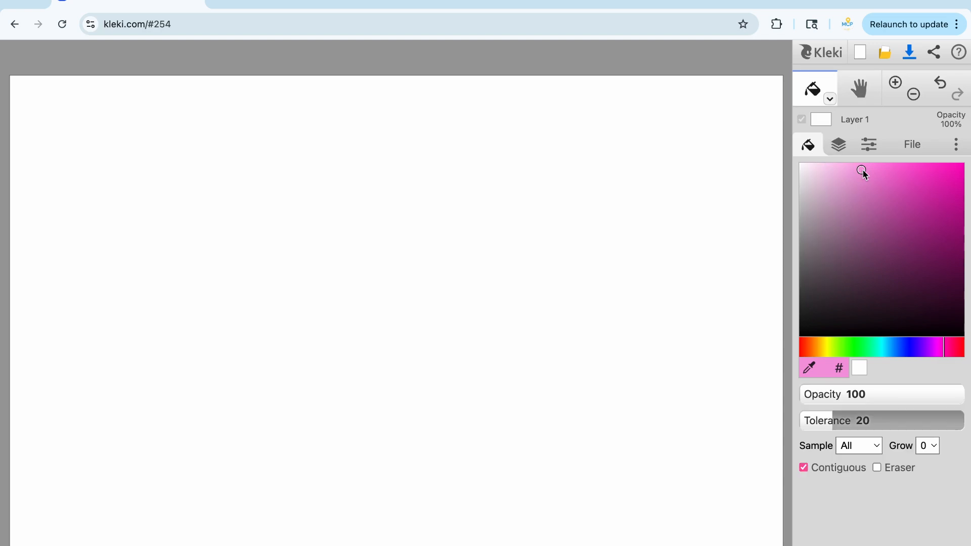
{"action": "mouse_move", "coordinate": [862, 174]}
{"action": "left_mouse_down"}
{"action": "mouse_move", "coordinate": [865, 249]}
{"action": "mouse_move", "coordinate": [884, 207]}
{"action": "mouse_move", "coordinate": [841, 178]}
{"action": "left_mouse_up"}
{"action": "left_click_drag", "start_coordinate": [937, 347], "coordinate": [885, 361]}
{"action": "mouse_move", "coordinate": [840, 177]}
{"action": "left_mouse_down"}
{"action": "mouse_move", "coordinate": [878, 167]}
{"action": "mouse_move", "coordinate": [910, 176]}
{"action": "mouse_move", "coordinate": [859, 163]}
{"action": "left_mouse_up"}
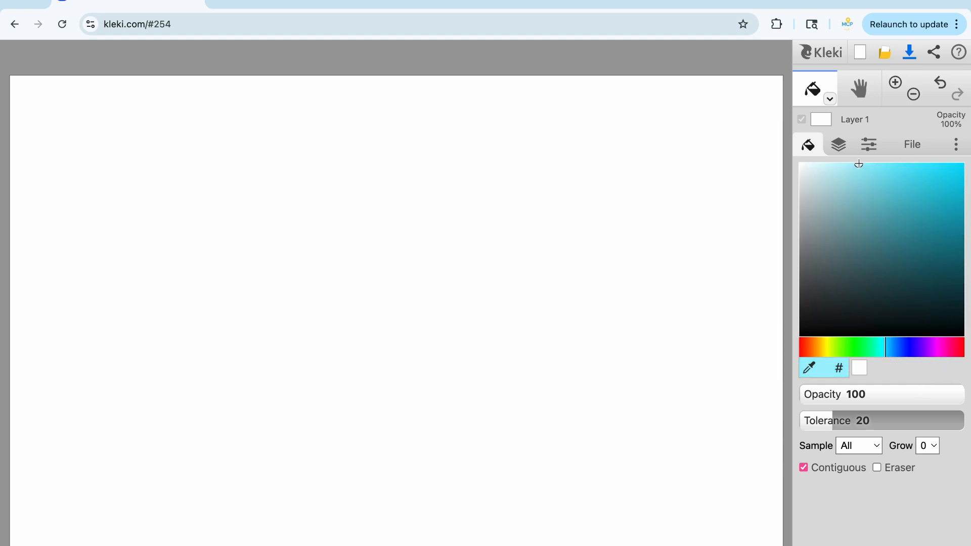
{"action": "left_click", "coordinate": [721, 159]}
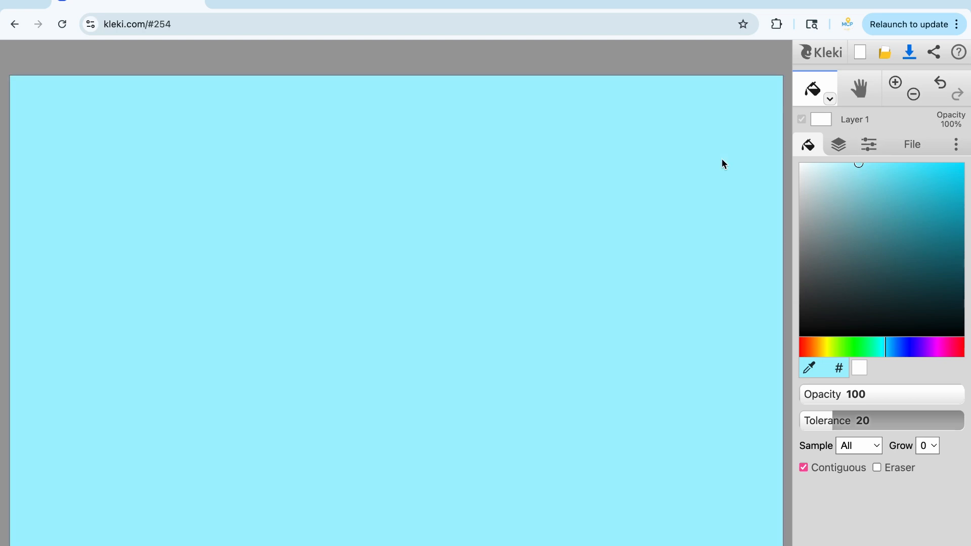
Draw a large light-orange circle outline in the middle of the canvas with a line width of 4
{"action": "left_click", "coordinate": [829, 98]}
{"action": "left_click", "coordinate": [817, 238]}
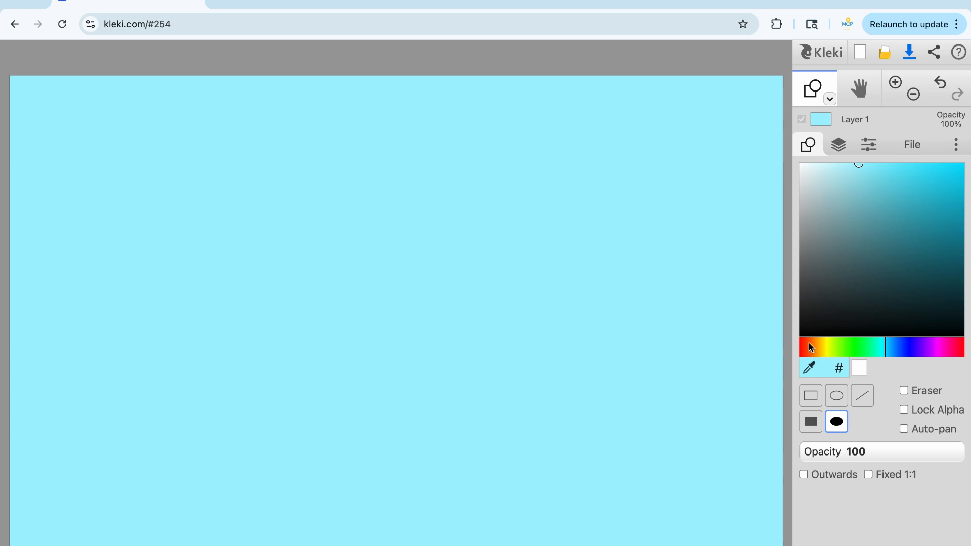
{"action": "left_click", "coordinate": [836, 397]}
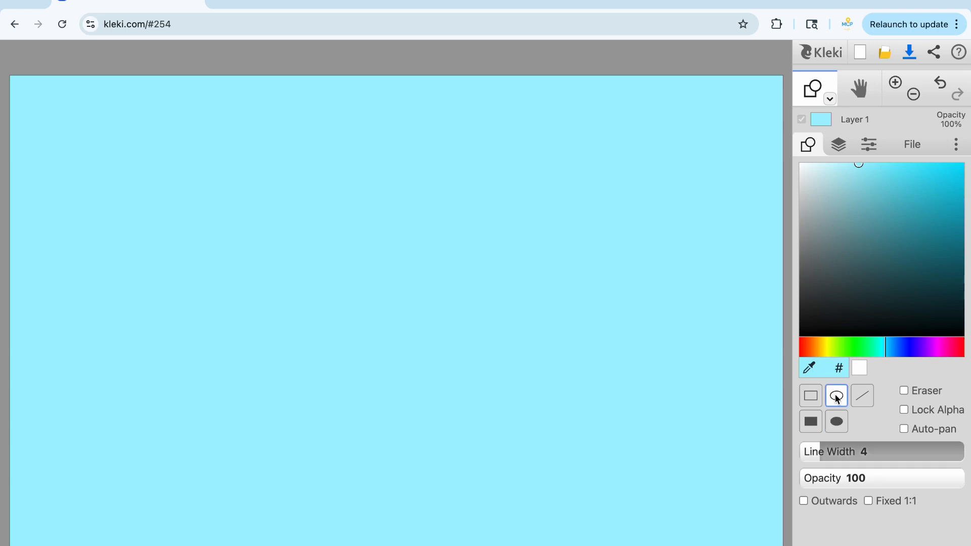
{"action": "left_click", "coordinate": [823, 349]}
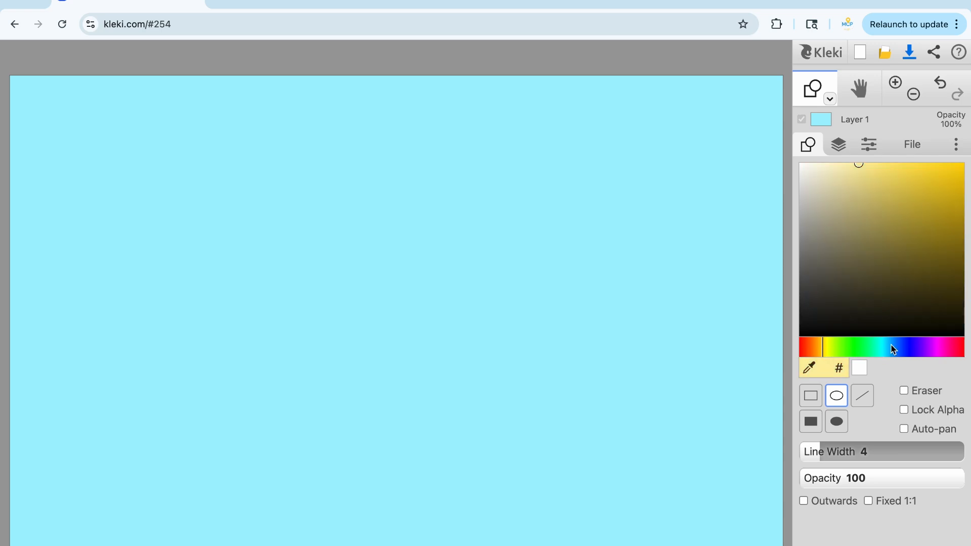
{"action": "left_click", "coordinate": [818, 348]}
{"action": "mouse_move", "coordinate": [862, 164]}
{"action": "left_mouse_down"}
{"action": "mouse_move", "coordinate": [876, 174]}
{"action": "mouse_move", "coordinate": [874, 162]}
{"action": "mouse_move", "coordinate": [889, 163]}
{"action": "left_mouse_up"}
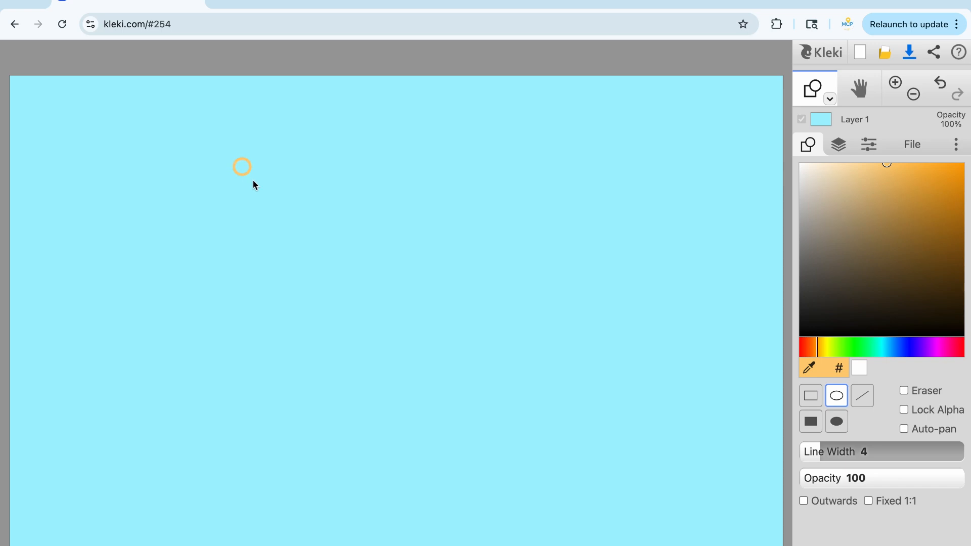
{"action": "left_click_drag", "start_coordinate": [254, 186], "coordinate": [629, 499]}
{"action": "left_click", "coordinate": [947, 86]}
{"action": "left_click_drag", "start_coordinate": [214, 145], "coordinate": [821, 514]}
{"action": "left_click_drag", "start_coordinate": [311, 251], "coordinate": [542, 402]}
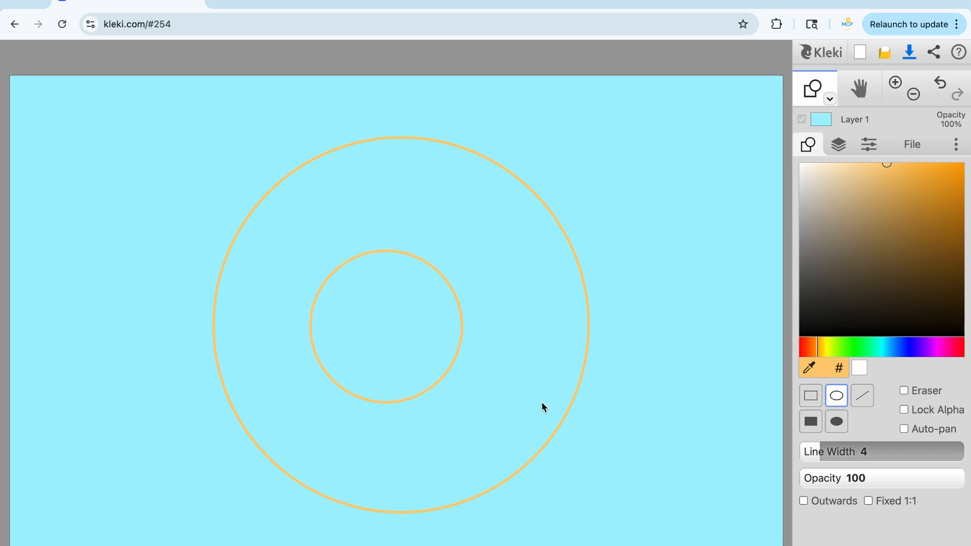
{"action": "left_click", "coordinate": [940, 83]}
{"action": "left_click_drag", "start_coordinate": [342, 262], "coordinate": [530, 408]}
{"action": "left_click", "coordinate": [939, 83]}
{"action": "left_click_drag", "start_coordinate": [339, 261], "coordinate": [534, 427]}
{"action": "key", "text": "ctrl+z"}
{"action": "left_click_drag", "start_coordinate": [327, 245], "coordinate": [497, 409]}
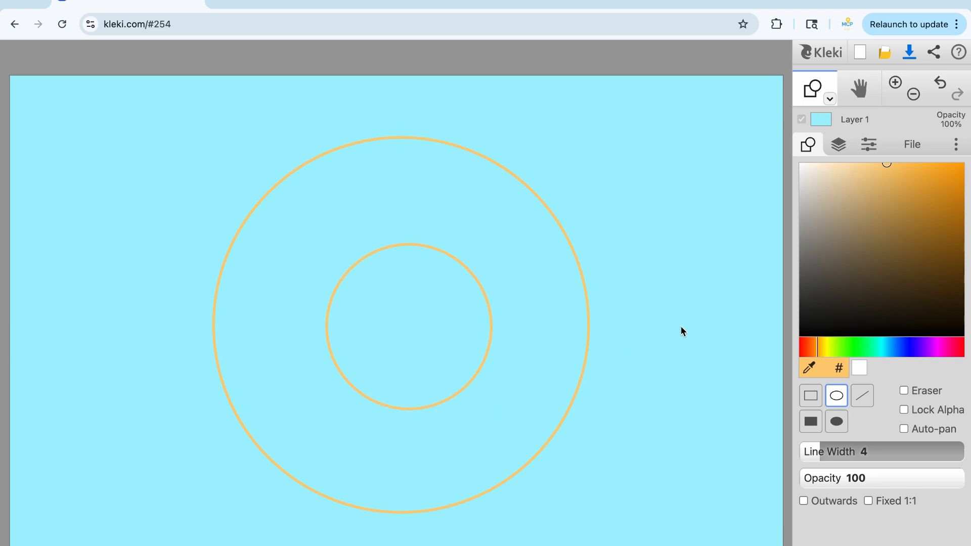
{"action": "left_click", "coordinate": [940, 84]}
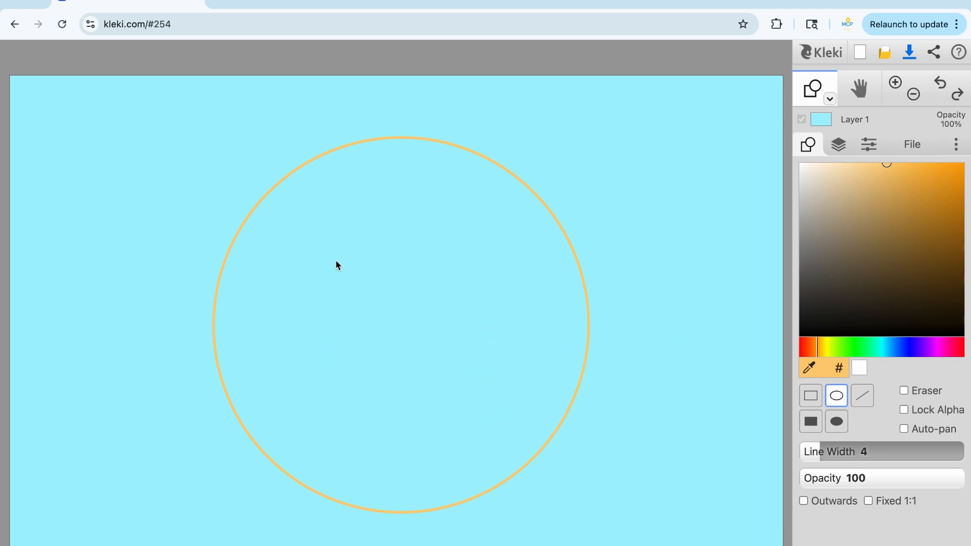
{"action": "left_click_drag", "start_coordinate": [333, 250], "coordinate": [506, 446]}
{"action": "left_click", "coordinate": [941, 84]}
{"action": "left_click_drag", "start_coordinate": [305, 224], "coordinate": [471, 433]}
{"action": "left_click", "coordinate": [938, 87]}
{"action": "left_click_drag", "start_coordinate": [383, 307], "coordinate": [472, 388]}
{"action": "left_click", "coordinate": [947, 96]}
Draw a smaller circle centred inside the large one and fill the ring between them with the same light orange
{"action": "left_click_drag", "start_coordinate": [334, 259], "coordinate": [509, 392]}
{"action": "left_click", "coordinate": [832, 100]}
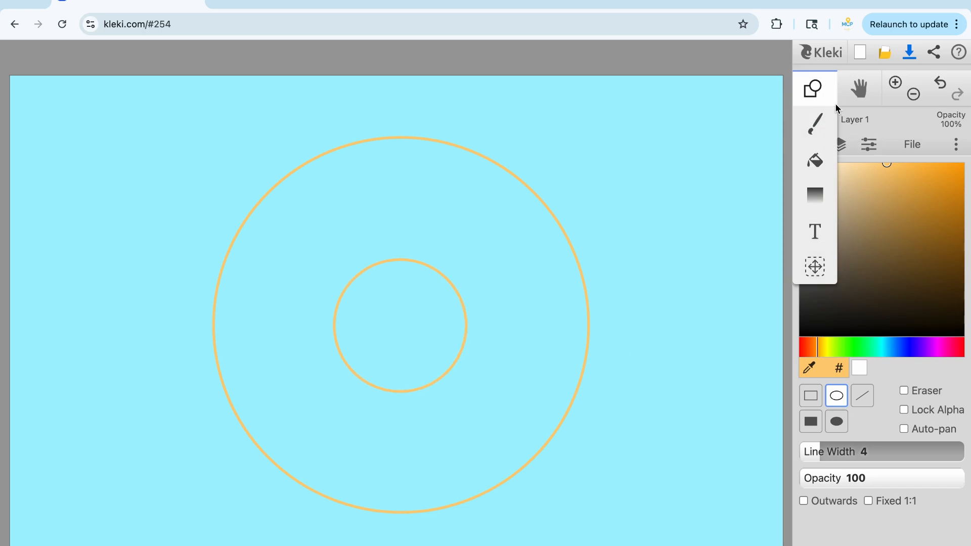
{"action": "left_click", "coordinate": [824, 157]}
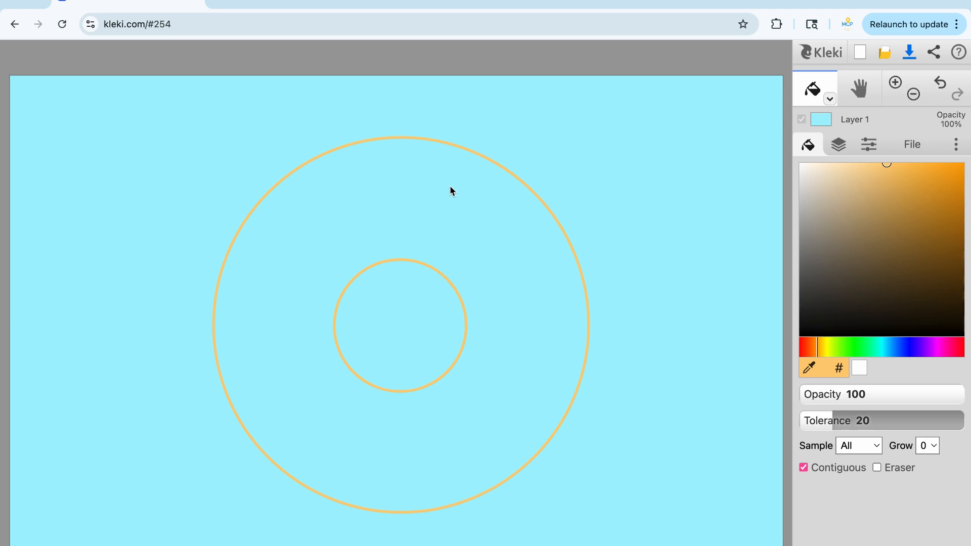
{"action": "left_click", "coordinate": [809, 369]}
{"action": "left_click", "coordinate": [508, 248]}
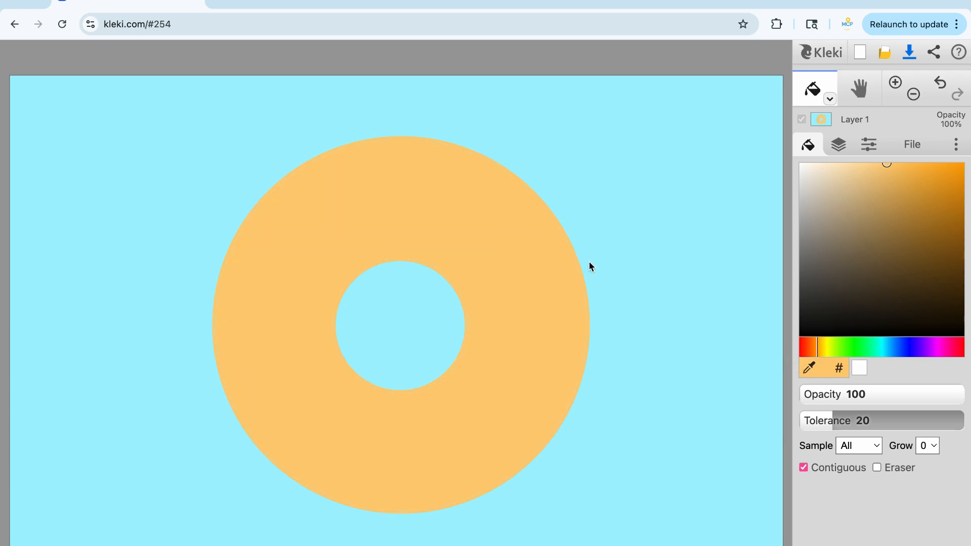
{"action": "left_click", "coordinate": [815, 99]}
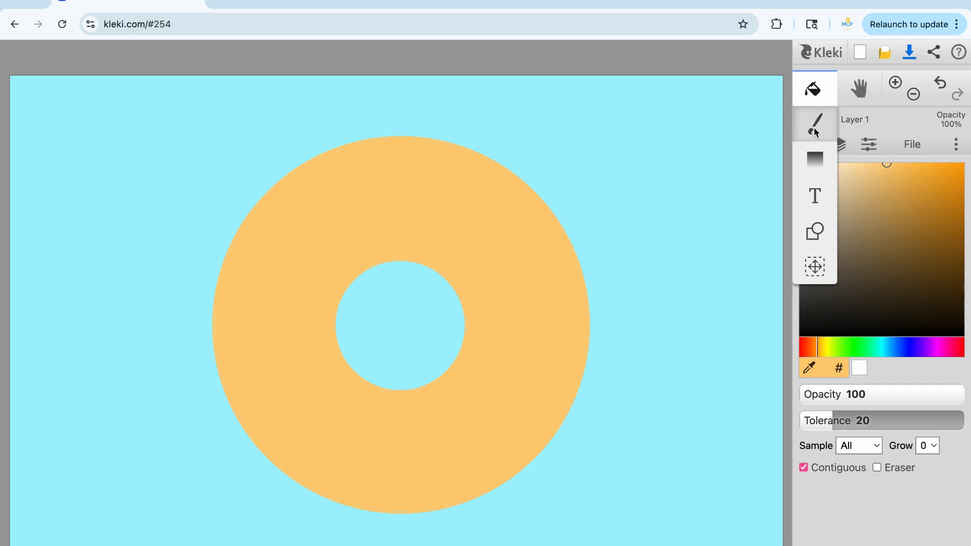
{"action": "left_click", "coordinate": [815, 124]}
{"action": "left_click_drag", "start_coordinate": [885, 356], "coordinate": [934, 354]}
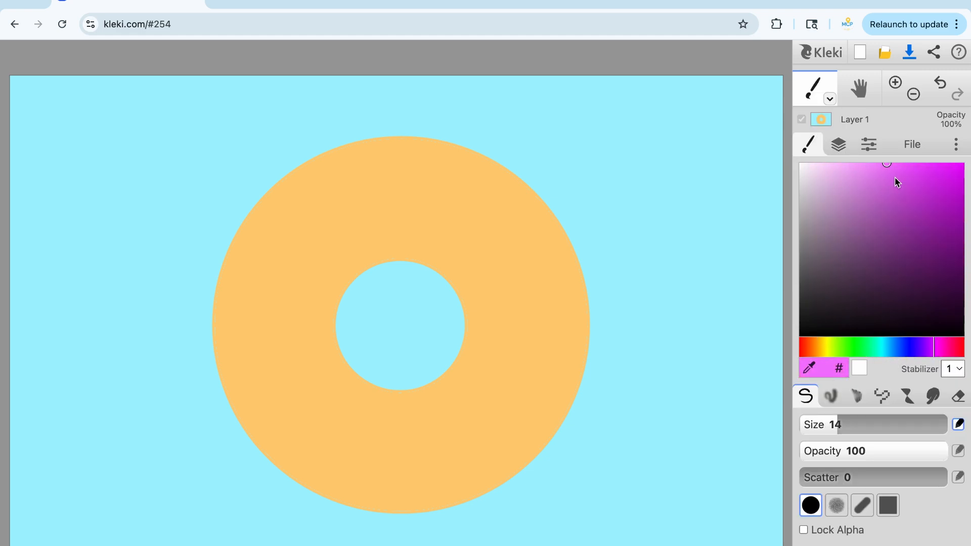
{"action": "left_click", "coordinate": [859, 165]}
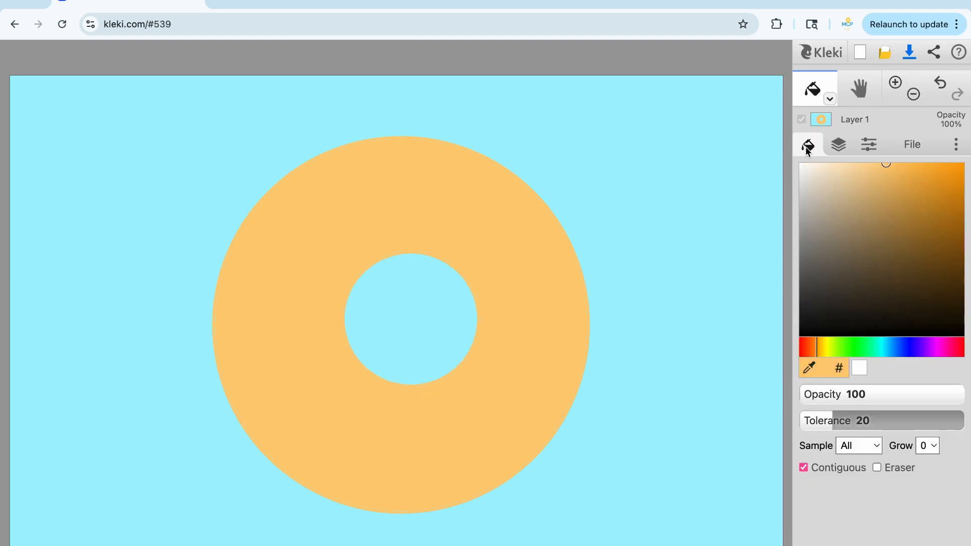
Paint wavy pink icing outlines around the orange ring with a size 18 brush
{"action": "left_click", "coordinate": [827, 100]}
{"action": "left_click", "coordinate": [815, 127]}
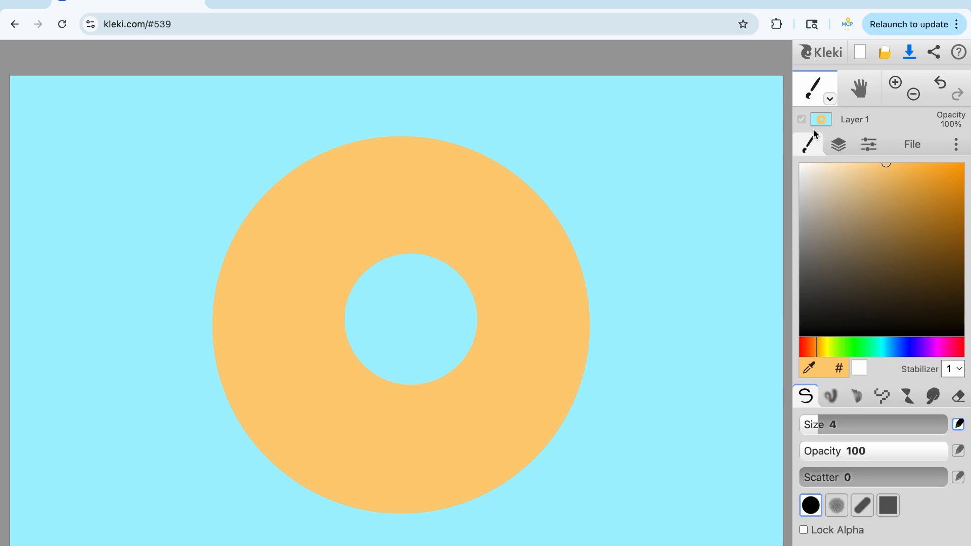
{"action": "left_click_drag", "start_coordinate": [820, 354], "coordinate": [941, 355]}
{"action": "mouse_move", "coordinate": [893, 171]}
{"action": "left_mouse_down"}
{"action": "mouse_move", "coordinate": [841, 160]}
{"action": "mouse_move", "coordinate": [863, 158]}
{"action": "mouse_move", "coordinate": [873, 169]}
{"action": "left_mouse_up"}
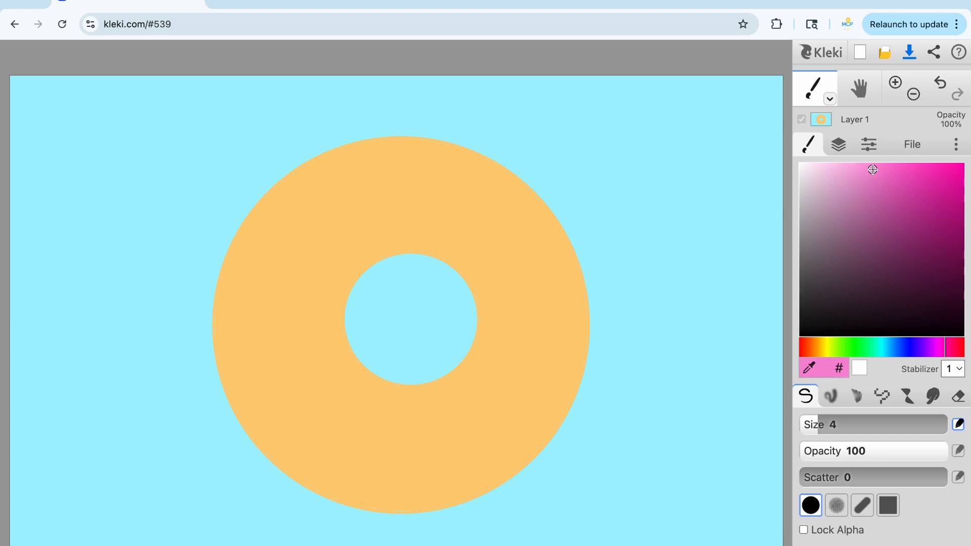
{"action": "left_click_drag", "start_coordinate": [944, 351], "coordinate": [947, 353]}
{"action": "mouse_move", "coordinate": [873, 171]}
{"action": "left_mouse_down"}
{"action": "mouse_move", "coordinate": [868, 166]}
{"action": "mouse_move", "coordinate": [880, 169]}
{"action": "left_mouse_up"}
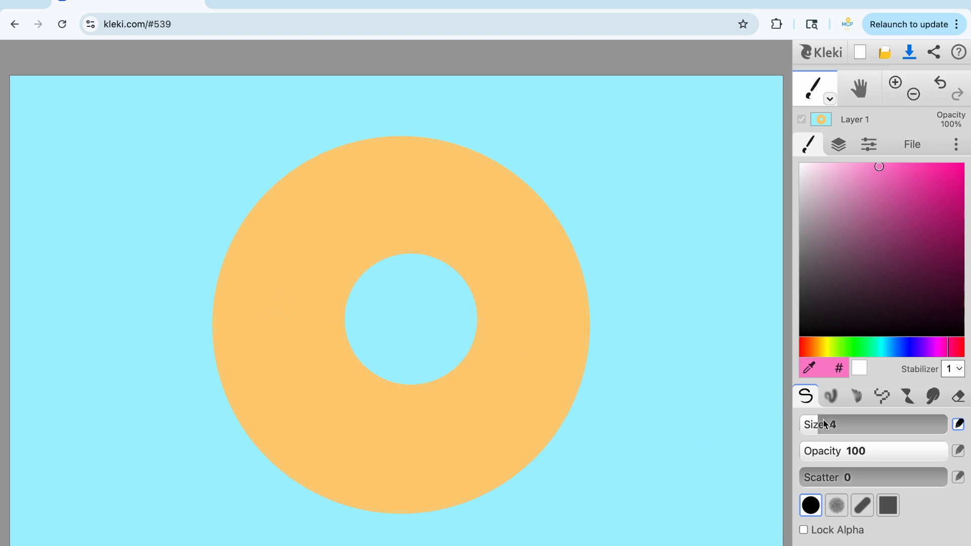
{"action": "left_click_drag", "start_coordinate": [824, 424], "coordinate": [845, 428]}
{"action": "mouse_move", "coordinate": [270, 291]}
{"action": "left_mouse_down"}
{"action": "mouse_move", "coordinate": [290, 247]}
{"action": "mouse_move", "coordinate": [335, 208]}
{"action": "mouse_move", "coordinate": [388, 199]}
{"action": "mouse_move", "coordinate": [431, 209]}
{"action": "mouse_move", "coordinate": [467, 200]}
{"action": "mouse_move", "coordinate": [483, 246]}
{"action": "mouse_move", "coordinate": [525, 264]}
{"action": "mouse_move", "coordinate": [532, 352]}
{"action": "mouse_move", "coordinate": [508, 385]}
{"action": "mouse_move", "coordinate": [505, 418]}
{"action": "mouse_move", "coordinate": [460, 441]}
{"action": "mouse_move", "coordinate": [361, 461]}
{"action": "mouse_move", "coordinate": [295, 416]}
{"action": "mouse_move", "coordinate": [268, 350]}
{"action": "mouse_move", "coordinate": [266, 306]}
{"action": "mouse_move", "coordinate": [272, 281]}
{"action": "mouse_move", "coordinate": [307, 249]}
{"action": "mouse_move", "coordinate": [273, 287]}
{"action": "mouse_move", "coordinate": [302, 287]}
{"action": "mouse_move", "coordinate": [297, 339]}
{"action": "mouse_move", "coordinate": [316, 271]}
{"action": "mouse_move", "coordinate": [367, 233]}
{"action": "mouse_move", "coordinate": [417, 227]}
{"action": "mouse_move", "coordinate": [474, 247]}
{"action": "mouse_move", "coordinate": [505, 308]}
{"action": "mouse_move", "coordinate": [490, 376]}
{"action": "mouse_move", "coordinate": [457, 412]}
{"action": "mouse_move", "coordinate": [415, 418]}
{"action": "mouse_move", "coordinate": [358, 406]}
{"action": "mouse_move", "coordinate": [306, 342]}
{"action": "left_mouse_up"}
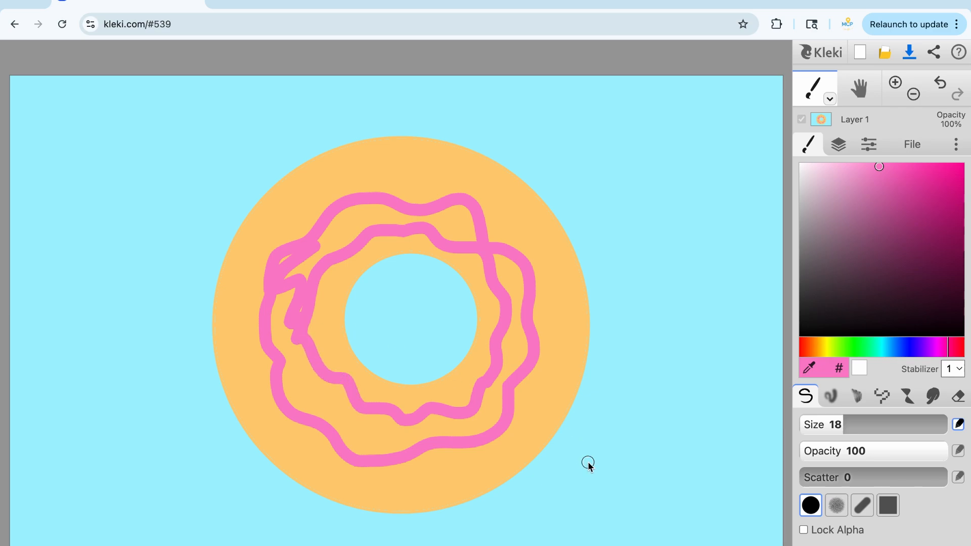
Cover the donut ring with pink icing using a size 85 brush, leaving a wavy orange rim
{"action": "left_click_drag", "start_coordinate": [851, 425], "coordinate": [896, 425]}
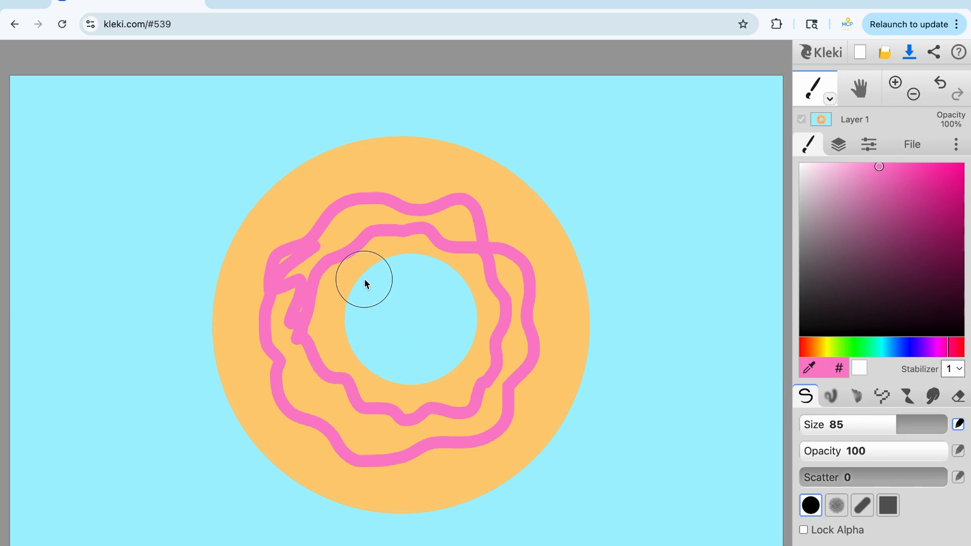
{"action": "mouse_move", "coordinate": [285, 281]}
{"action": "left_mouse_down"}
{"action": "mouse_move", "coordinate": [288, 252]}
{"action": "mouse_move", "coordinate": [390, 200]}
{"action": "mouse_move", "coordinate": [454, 215]}
{"action": "mouse_move", "coordinate": [520, 258]}
{"action": "mouse_move", "coordinate": [543, 365]}
{"action": "left_mouse_up"}
{"action": "mouse_move", "coordinate": [314, 234]}
{"action": "left_mouse_down"}
{"action": "mouse_move", "coordinate": [306, 283]}
{"action": "mouse_move", "coordinate": [279, 309]}
{"action": "mouse_move", "coordinate": [296, 404]}
{"action": "mouse_move", "coordinate": [405, 464]}
{"action": "mouse_move", "coordinate": [465, 458]}
{"action": "mouse_move", "coordinate": [496, 427]}
{"action": "mouse_move", "coordinate": [528, 342]}
{"action": "mouse_move", "coordinate": [515, 265]}
{"action": "mouse_move", "coordinate": [479, 233]}
{"action": "mouse_move", "coordinate": [409, 210]}
{"action": "mouse_move", "coordinate": [344, 223]}
{"action": "mouse_move", "coordinate": [320, 254]}
{"action": "mouse_move", "coordinate": [305, 303]}
{"action": "mouse_move", "coordinate": [314, 349]}
{"action": "mouse_move", "coordinate": [327, 383]}
{"action": "mouse_move", "coordinate": [383, 435]}
{"action": "mouse_move", "coordinate": [418, 438]}
{"action": "mouse_move", "coordinate": [483, 420]}
{"action": "mouse_move", "coordinate": [521, 354]}
{"action": "mouse_move", "coordinate": [525, 281]}
{"action": "mouse_move", "coordinate": [513, 241]}
{"action": "mouse_move", "coordinate": [477, 228]}
{"action": "mouse_move", "coordinate": [439, 194]}
{"action": "mouse_move", "coordinate": [329, 205]}
{"action": "mouse_move", "coordinate": [434, 180]}
{"action": "mouse_move", "coordinate": [490, 220]}
{"action": "mouse_move", "coordinate": [536, 306]}
{"action": "left_mouse_up"}
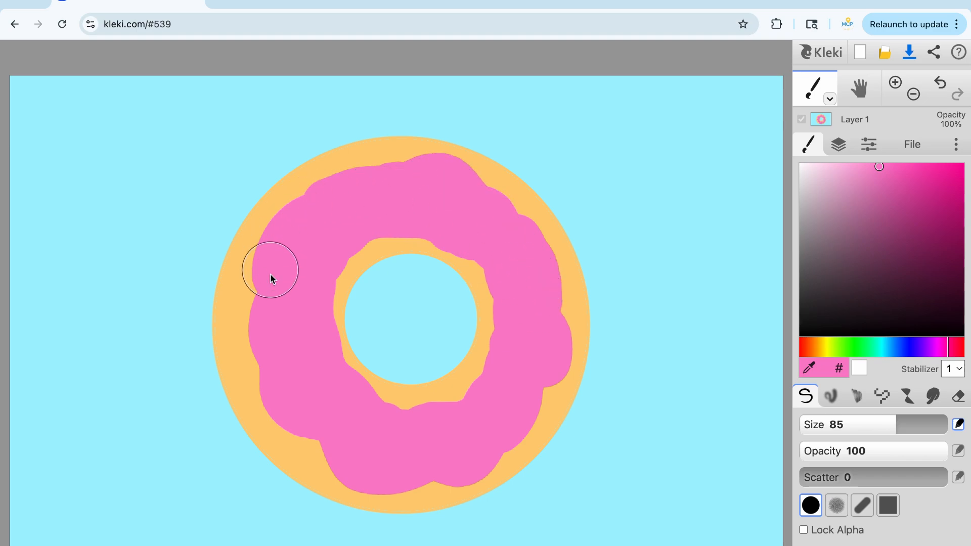
{"action": "mouse_move", "coordinate": [271, 278]}
{"action": "left_mouse_down"}
{"action": "mouse_move", "coordinate": [273, 295]}
{"action": "mouse_move", "coordinate": [279, 281]}
{"action": "mouse_move", "coordinate": [270, 323]}
{"action": "mouse_move", "coordinate": [284, 381]}
{"action": "mouse_move", "coordinate": [386, 453]}
{"action": "mouse_move", "coordinate": [472, 457]}
{"action": "mouse_move", "coordinate": [522, 408]}
{"action": "mouse_move", "coordinate": [546, 356]}
{"action": "mouse_move", "coordinate": [552, 300]}
{"action": "mouse_move", "coordinate": [527, 252]}
{"action": "mouse_move", "coordinate": [496, 213]}
{"action": "mouse_move", "coordinate": [452, 186]}
{"action": "mouse_move", "coordinate": [390, 182]}
{"action": "mouse_move", "coordinate": [354, 193]}
{"action": "mouse_move", "coordinate": [273, 360]}
{"action": "mouse_move", "coordinate": [277, 275]}
{"action": "mouse_move", "coordinate": [262, 307]}
{"action": "mouse_move", "coordinate": [261, 364]}
{"action": "mouse_move", "coordinate": [282, 416]}
{"action": "mouse_move", "coordinate": [347, 470]}
{"action": "mouse_move", "coordinate": [409, 466]}
{"action": "left_mouse_up"}
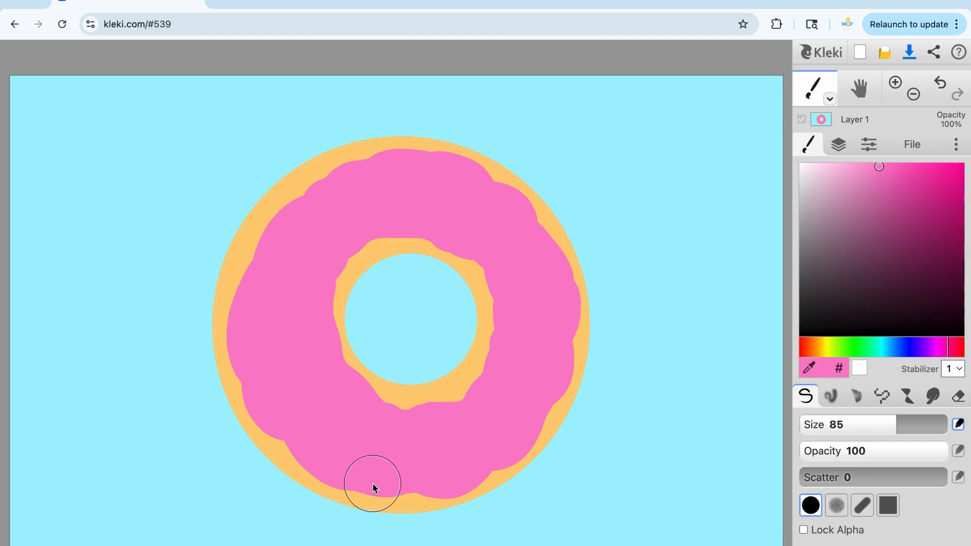
{"action": "left_click", "coordinate": [424, 477]}
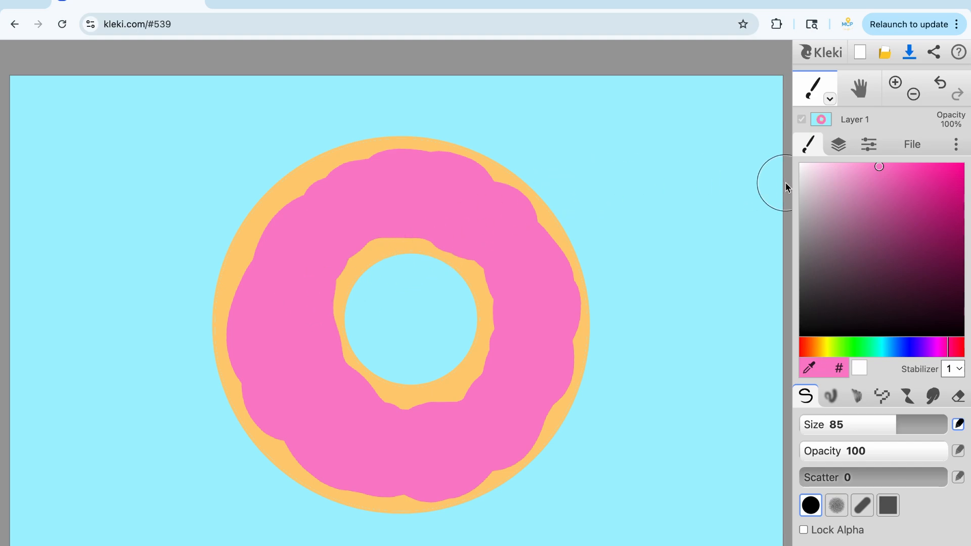
{"action": "left_click", "coordinate": [829, 98]}
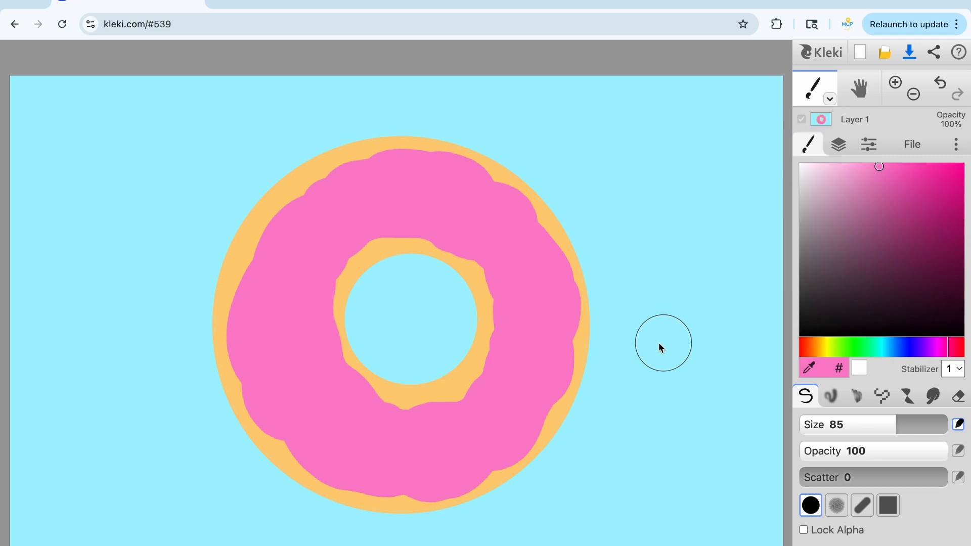
{"action": "left_click", "coordinate": [484, 296]}
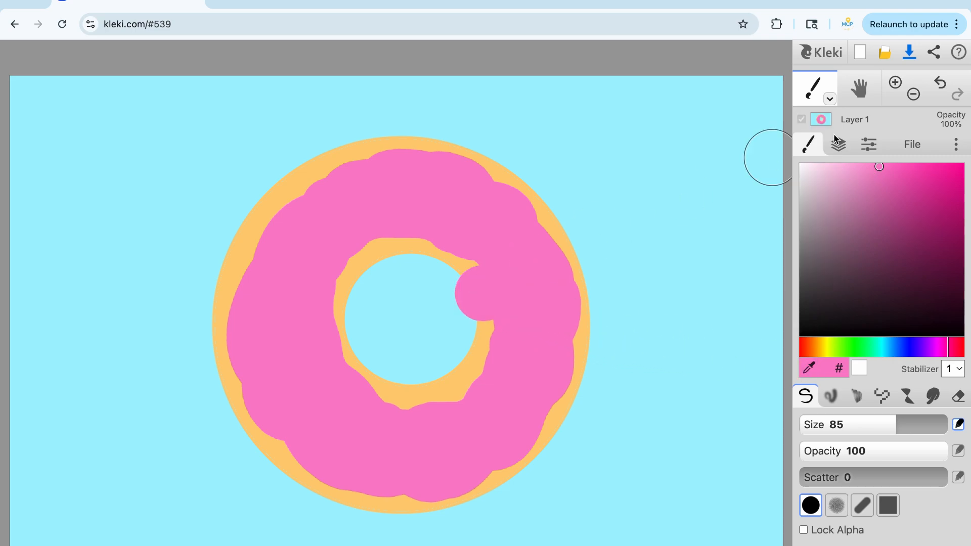
{"action": "left_click", "coordinate": [939, 84]}
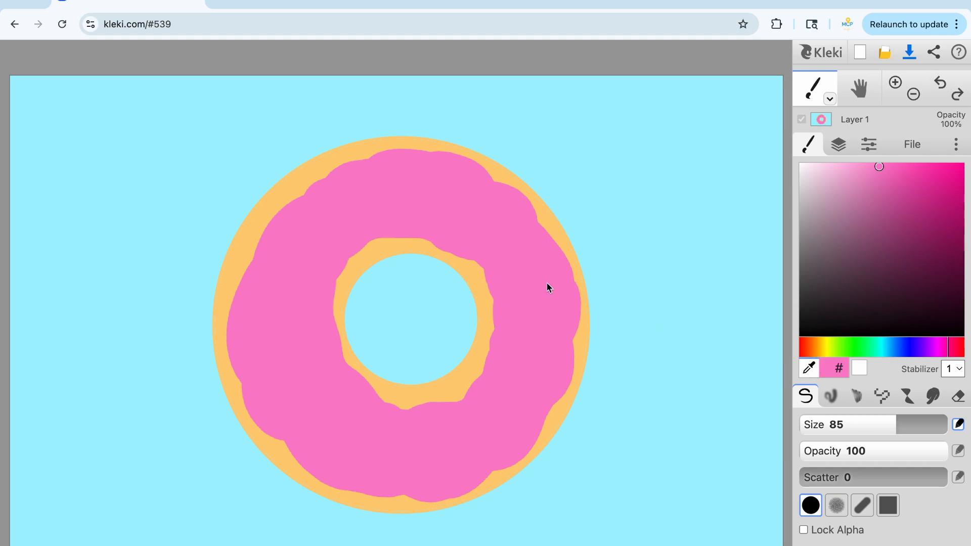
Pick up the donut's orange and paint a wider wavy rim around the hole with a size 23 brush
{"action": "left_click", "coordinate": [489, 286]}
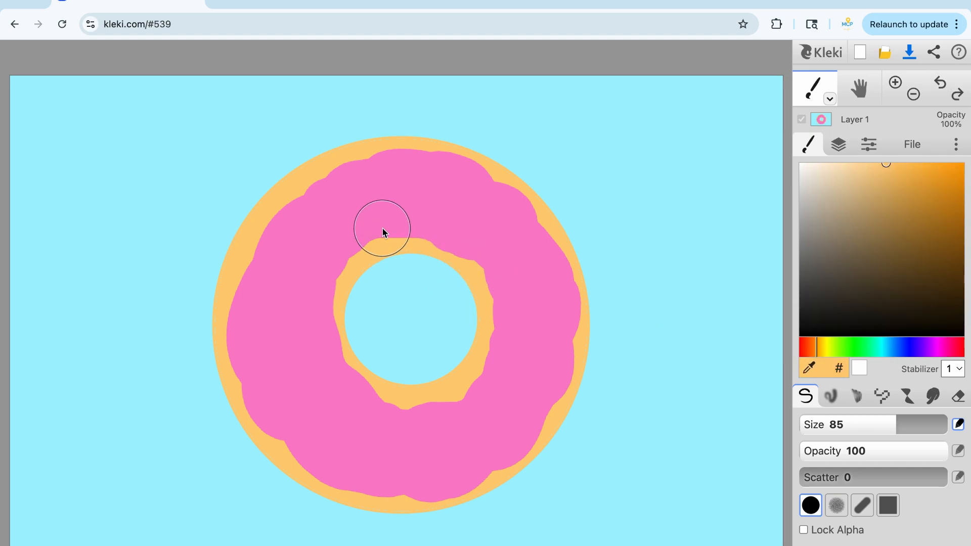
{"action": "mouse_move", "coordinate": [895, 432]}
{"action": "left_mouse_down"}
{"action": "mouse_move", "coordinate": [839, 431]}
{"action": "mouse_move", "coordinate": [850, 431]}
{"action": "left_mouse_up"}
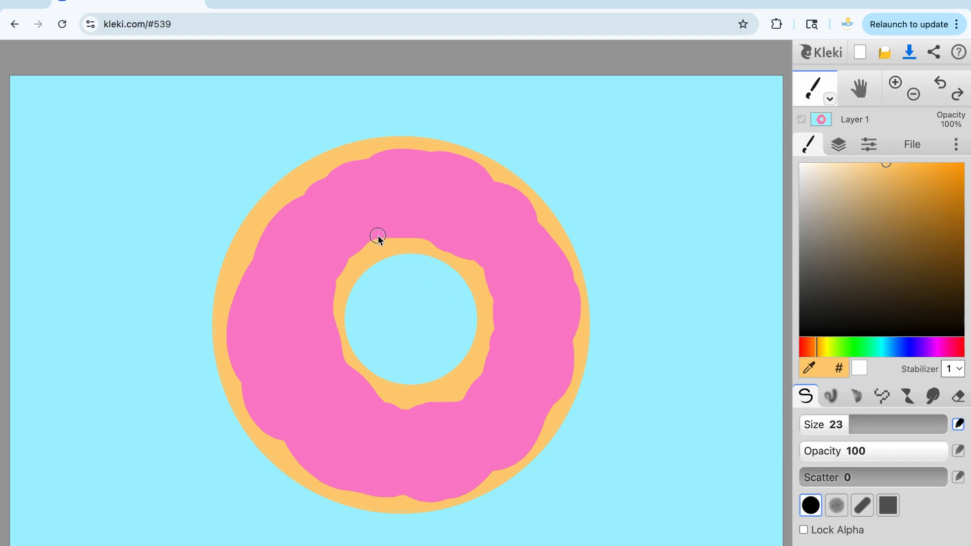
{"action": "mouse_move", "coordinate": [434, 242]}
{"action": "left_mouse_down"}
{"action": "mouse_move", "coordinate": [473, 252]}
{"action": "mouse_move", "coordinate": [492, 286]}
{"action": "mouse_move", "coordinate": [491, 369]}
{"action": "mouse_move", "coordinate": [465, 398]}
{"action": "mouse_move", "coordinate": [393, 412]}
{"action": "mouse_move", "coordinate": [370, 406]}
{"action": "mouse_move", "coordinate": [328, 362]}
{"action": "mouse_move", "coordinate": [321, 318]}
{"action": "mouse_move", "coordinate": [349, 250]}
{"action": "mouse_move", "coordinate": [374, 240]}
{"action": "mouse_move", "coordinate": [334, 302]}
{"action": "mouse_move", "coordinate": [335, 349]}
{"action": "mouse_move", "coordinate": [334, 336]}
{"action": "mouse_move", "coordinate": [361, 379]}
{"action": "mouse_move", "coordinate": [339, 362]}
{"action": "mouse_move", "coordinate": [383, 409]}
{"action": "mouse_move", "coordinate": [359, 384]}
{"action": "mouse_move", "coordinate": [401, 402]}
{"action": "mouse_move", "coordinate": [442, 399]}
{"action": "mouse_move", "coordinate": [482, 369]}
{"action": "mouse_move", "coordinate": [493, 331]}
{"action": "mouse_move", "coordinate": [477, 278]}
{"action": "mouse_move", "coordinate": [459, 261]}
{"action": "mouse_move", "coordinate": [381, 238]}
{"action": "mouse_move", "coordinate": [401, 243]}
{"action": "left_mouse_up"}
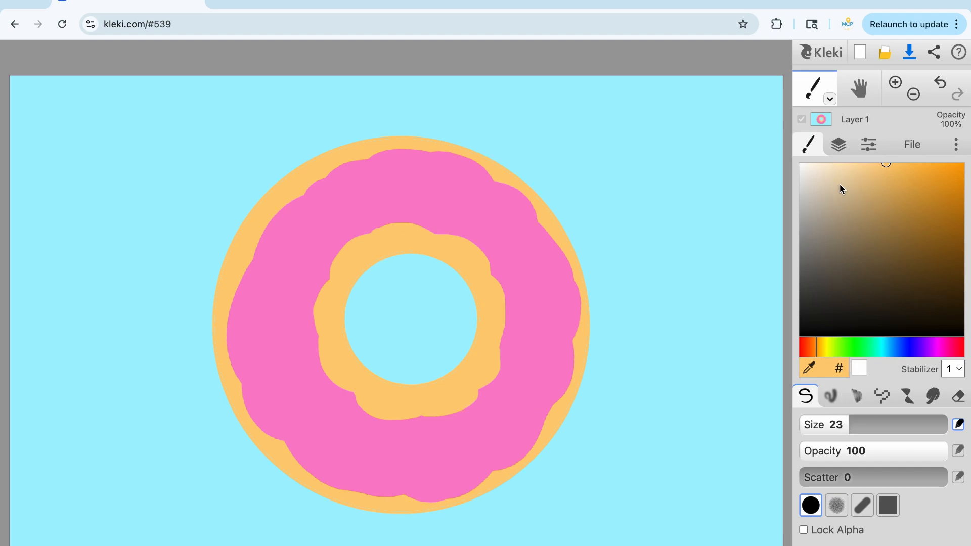
Draw short off-white sprinkles all around the pink icing with a size 4.8 brush
{"action": "left_click", "coordinate": [809, 169]}
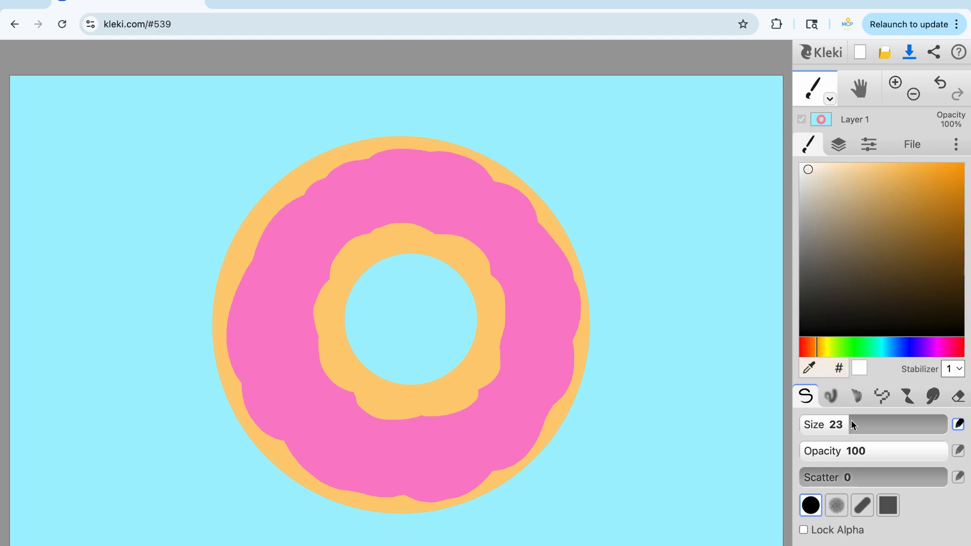
{"action": "left_click_drag", "start_coordinate": [850, 427], "coordinate": [819, 426]}
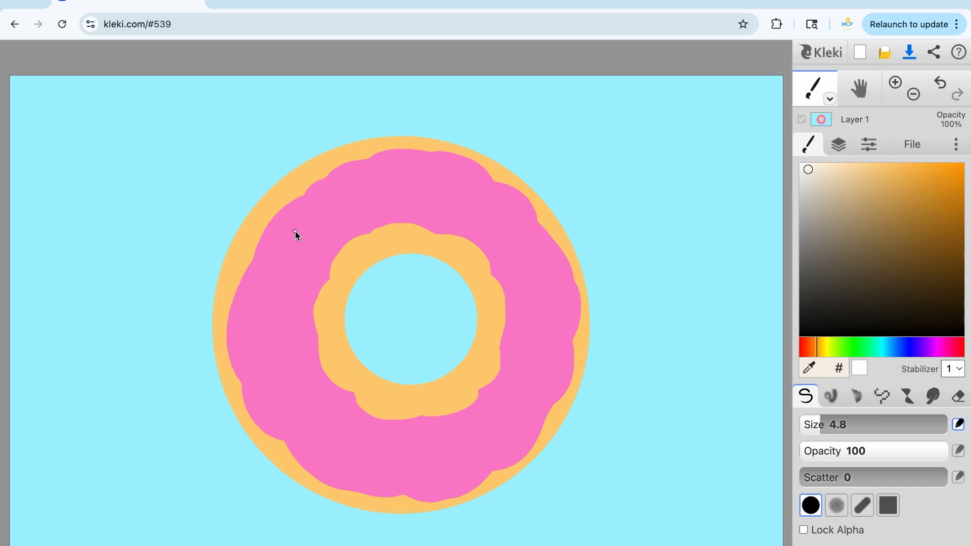
{"action": "left_click_drag", "start_coordinate": [296, 231], "coordinate": [312, 216]}
{"action": "left_click_drag", "start_coordinate": [277, 311], "coordinate": [288, 283]}
{"action": "mouse_move", "coordinate": [268, 392]}
{"action": "left_mouse_down"}
{"action": "mouse_move", "coordinate": [282, 396]}
{"action": "mouse_move", "coordinate": [296, 355]}
{"action": "left_mouse_up"}
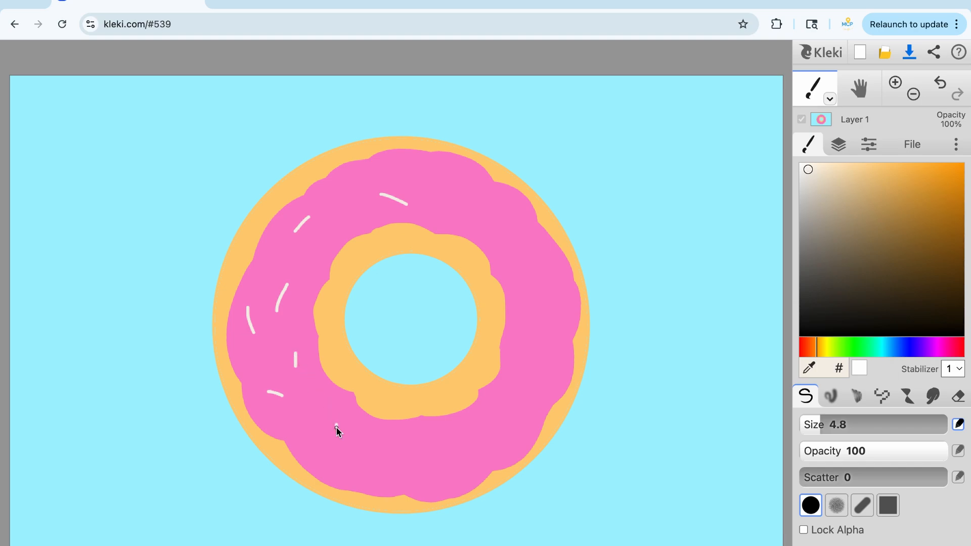
{"action": "left_click_drag", "start_coordinate": [383, 459], "coordinate": [405, 456]}
{"action": "left_click_drag", "start_coordinate": [341, 426], "coordinate": [324, 425]}
{"action": "left_click_drag", "start_coordinate": [478, 200], "coordinate": [479, 217]}
{"action": "left_click_drag", "start_coordinate": [527, 297], "coordinate": [545, 305]}
{"action": "left_click_drag", "start_coordinate": [530, 375], "coordinate": [526, 348]}
{"action": "left_click_drag", "start_coordinate": [507, 405], "coordinate": [528, 420]}
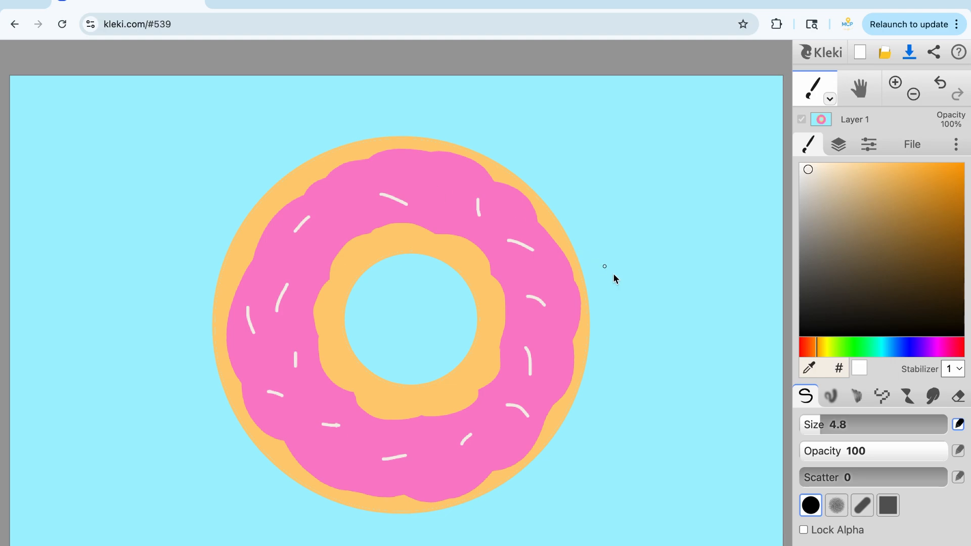
{"action": "left_click", "coordinate": [940, 83]}
{"action": "left_click_drag", "start_coordinate": [503, 414], "coordinate": [526, 422]}
Mix a brown colour and draw three short sprinkles on the upper icing, resampling the brown from the sprinkles already drawn
{"action": "mouse_move", "coordinate": [842, 351]}
{"action": "left_mouse_down"}
{"action": "mouse_move", "coordinate": [834, 349]}
{"action": "mouse_move", "coordinate": [915, 349]}
{"action": "mouse_move", "coordinate": [814, 355]}
{"action": "left_mouse_up"}
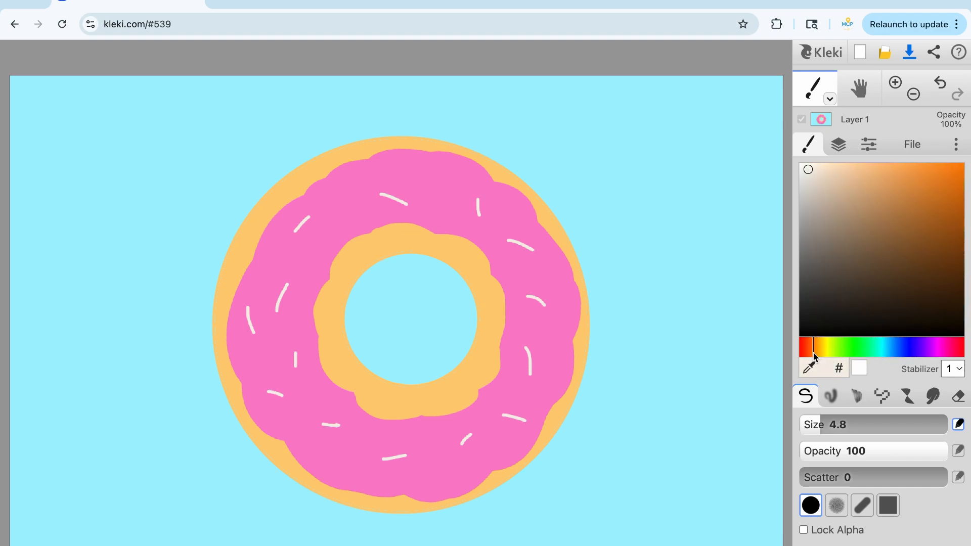
{"action": "left_click_drag", "start_coordinate": [905, 245], "coordinate": [928, 237]}
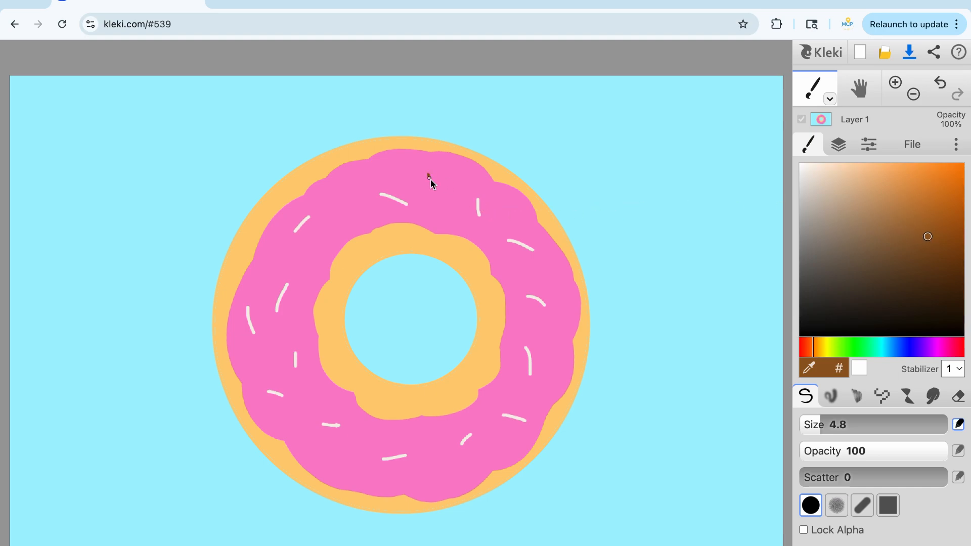
{"action": "left_click_drag", "start_coordinate": [429, 175], "coordinate": [436, 190]}
{"action": "left_click", "coordinate": [336, 212], "text": "alt"}
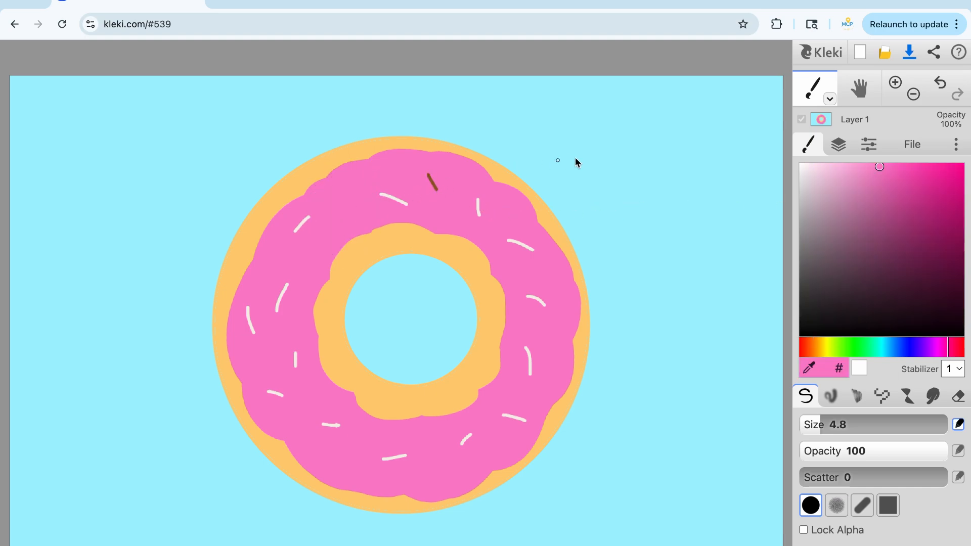
{"action": "left_click", "coordinate": [811, 368]}
{"action": "left_click", "coordinate": [434, 187]}
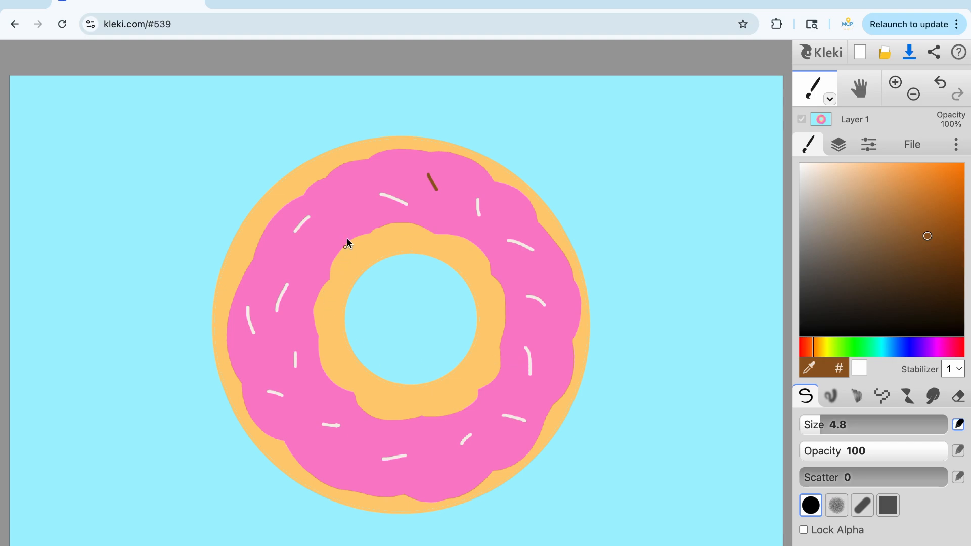
{"action": "left_click_drag", "start_coordinate": [343, 208], "coordinate": [333, 235]}
{"action": "left_click", "coordinate": [294, 255], "text": "alt"}
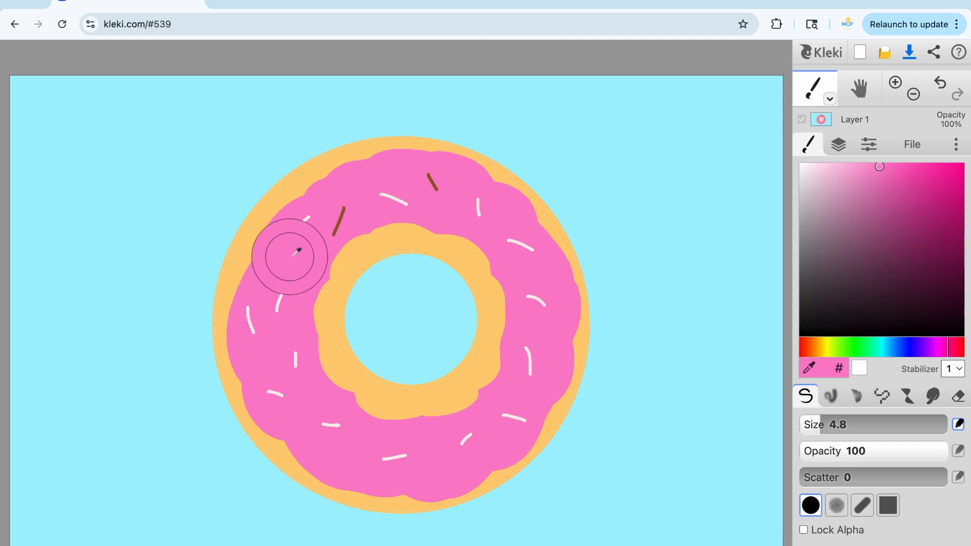
{"action": "left_click", "coordinate": [819, 375]}
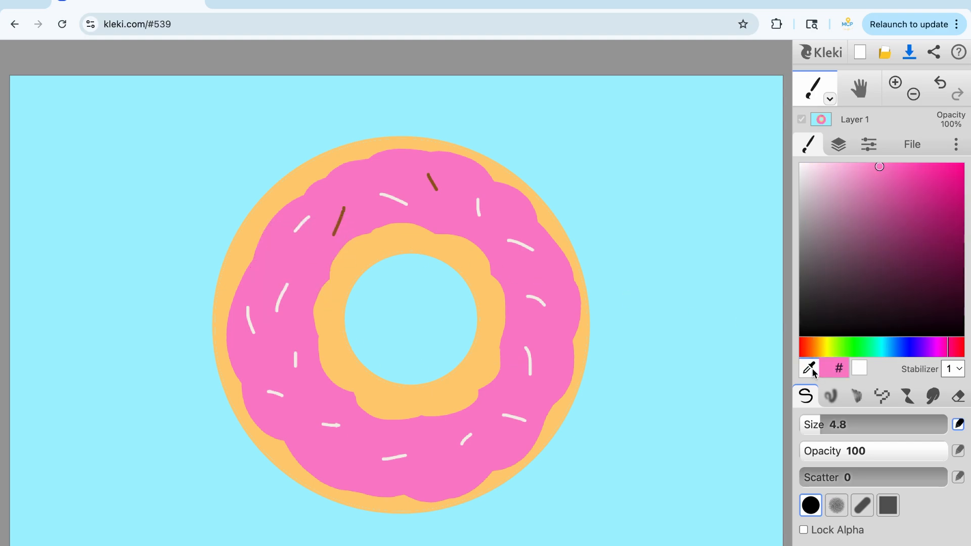
{"action": "left_click", "coordinate": [341, 218]}
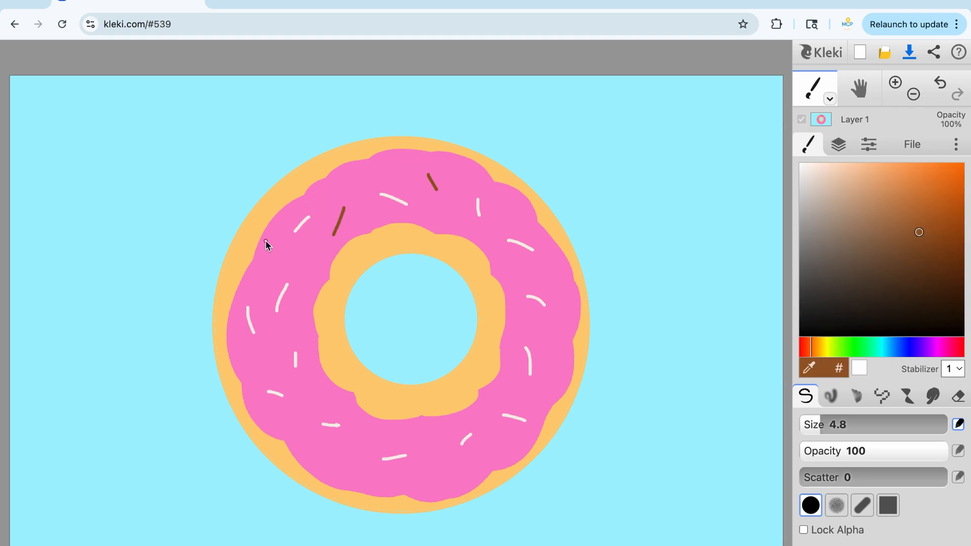
{"action": "left_click_drag", "start_coordinate": [272, 252], "coordinate": [296, 252]}
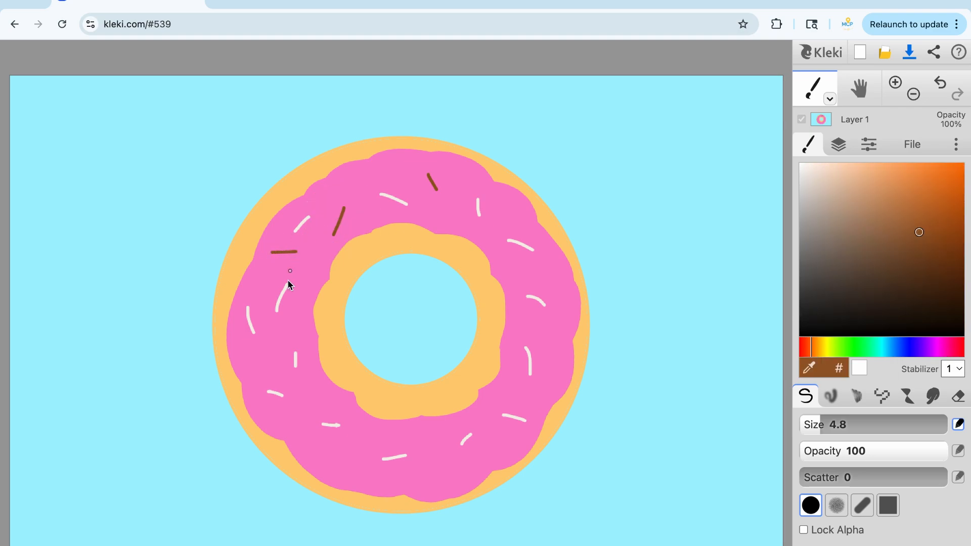
Pick up the brown from a sprinkle and add short brown sprinkles around the rest of the pink icing
{"action": "left_click", "coordinate": [271, 343], "text": "alt"}
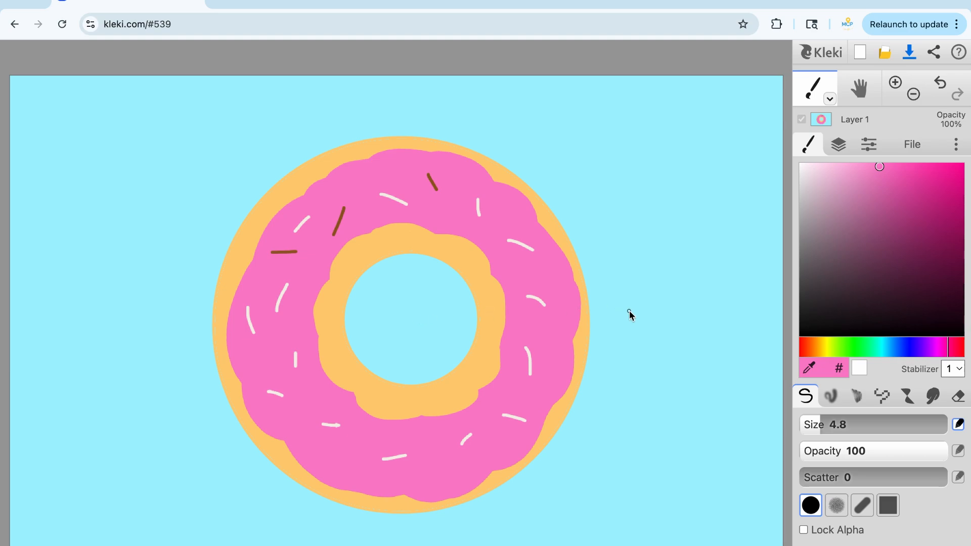
{"action": "left_click", "coordinate": [804, 368]}
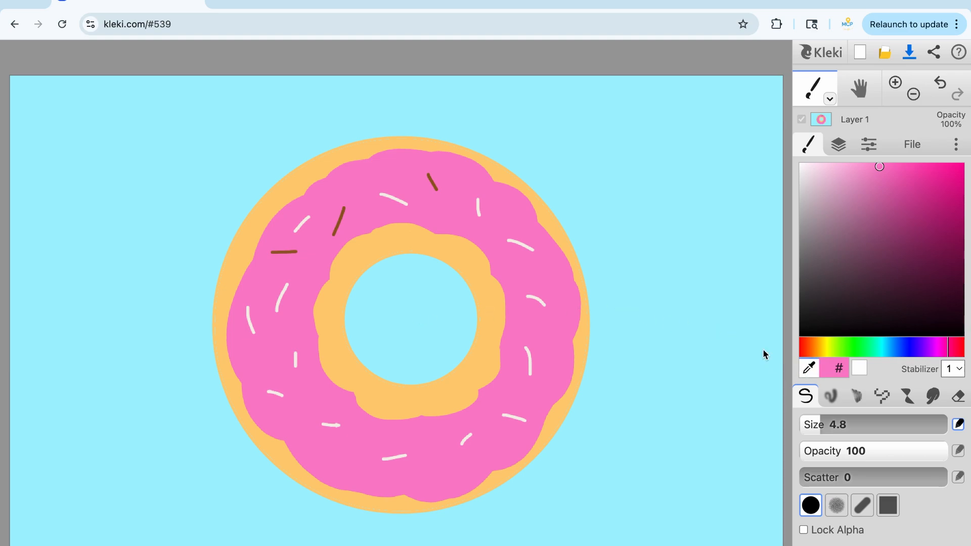
{"action": "left_click", "coordinate": [434, 187]}
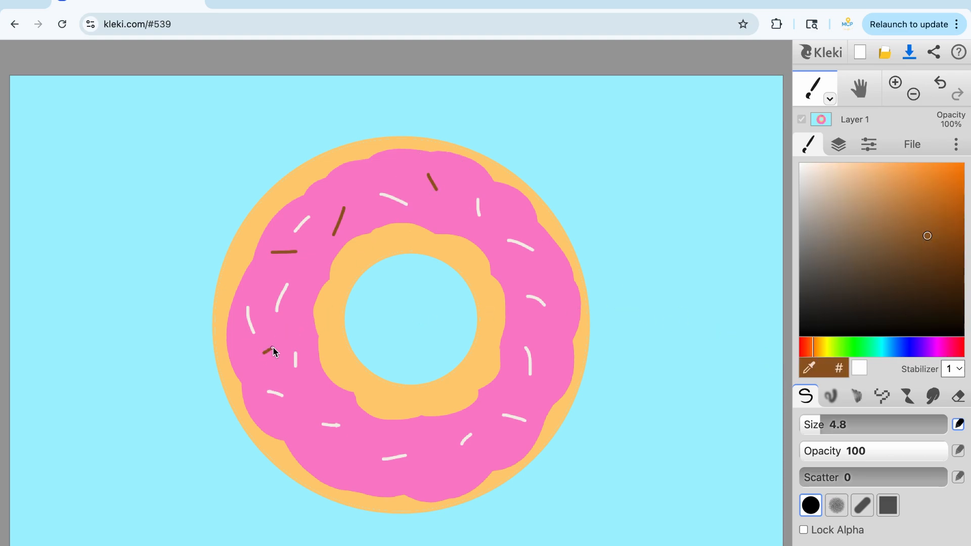
{"action": "left_click_drag", "start_coordinate": [287, 424], "coordinate": [305, 414]}
{"action": "left_click_drag", "start_coordinate": [364, 432], "coordinate": [362, 455]}
{"action": "mouse_move", "coordinate": [426, 479]}
{"action": "left_mouse_down"}
{"action": "mouse_move", "coordinate": [441, 462]}
{"action": "mouse_move", "coordinate": [496, 445]}
{"action": "left_mouse_up"}
{"action": "left_click_drag", "start_coordinate": [503, 385], "coordinate": [520, 386]}
{"action": "left_click_drag", "start_coordinate": [522, 319], "coordinate": [543, 326]}
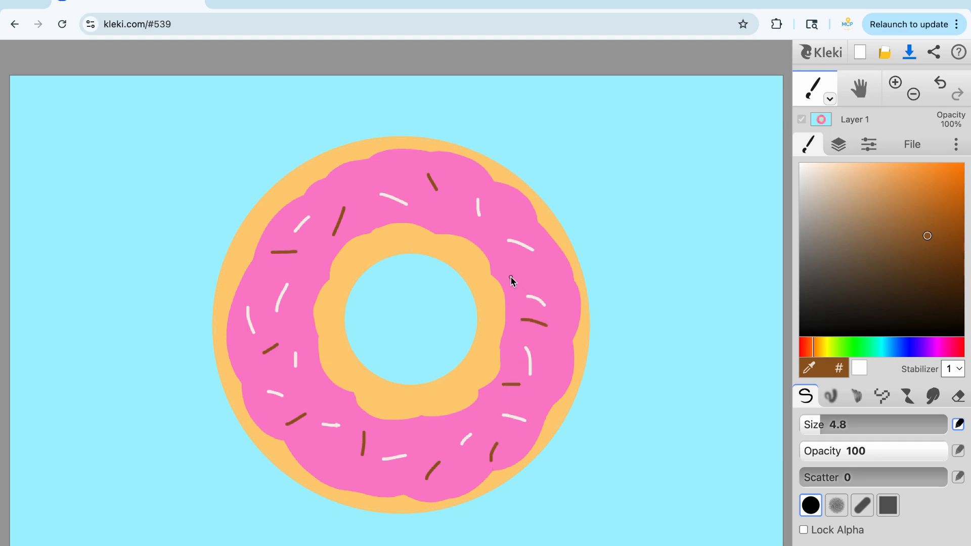
{"action": "left_click_drag", "start_coordinate": [511, 277], "coordinate": [534, 269]}
{"action": "mouse_move", "coordinate": [489, 230]}
{"action": "left_mouse_down"}
{"action": "mouse_move", "coordinate": [490, 215]}
{"action": "mouse_move", "coordinate": [448, 185]}
{"action": "mouse_move", "coordinate": [348, 181]}
{"action": "left_mouse_up"}
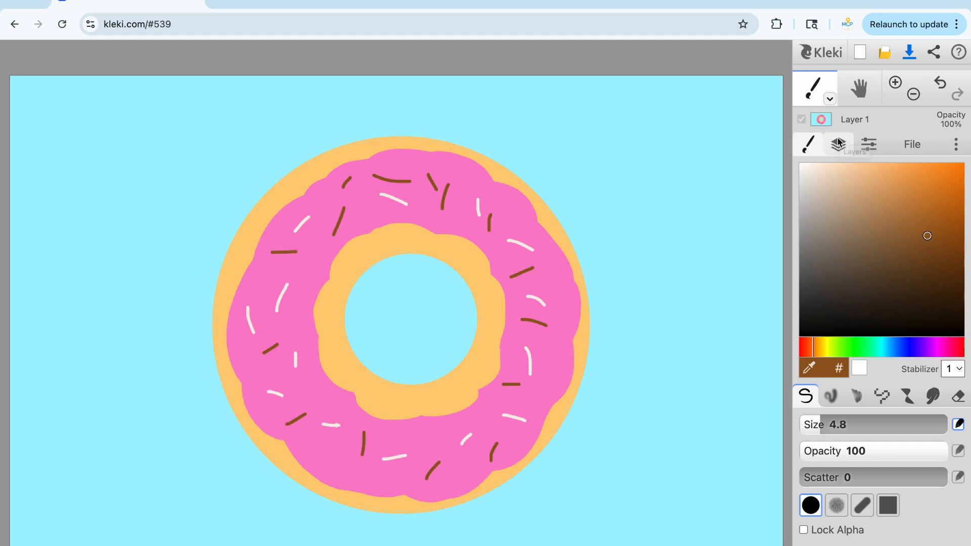
Try rectangular selections around the donut with the Select tool, undo them, and switch to elliptical selection
{"action": "left_click", "coordinate": [829, 98]}
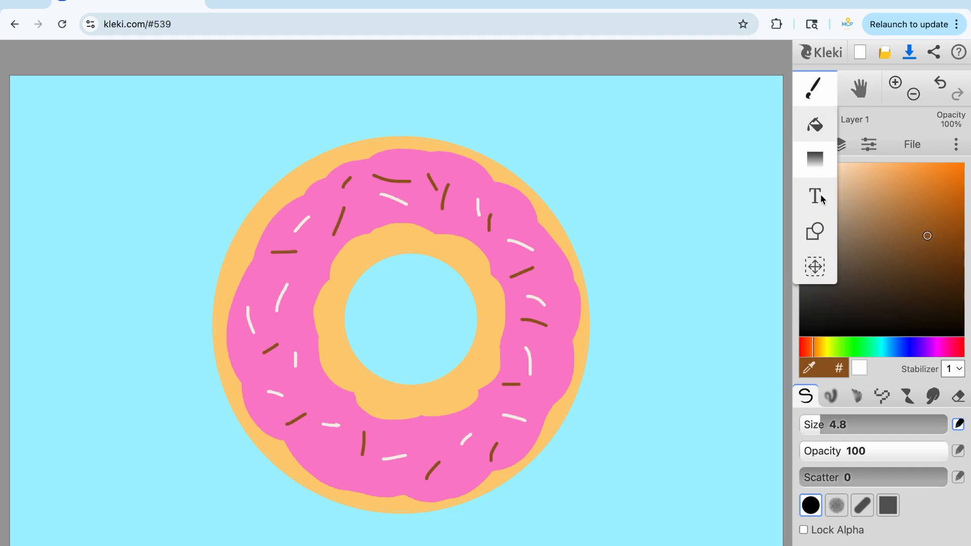
{"action": "left_click", "coordinate": [813, 268]}
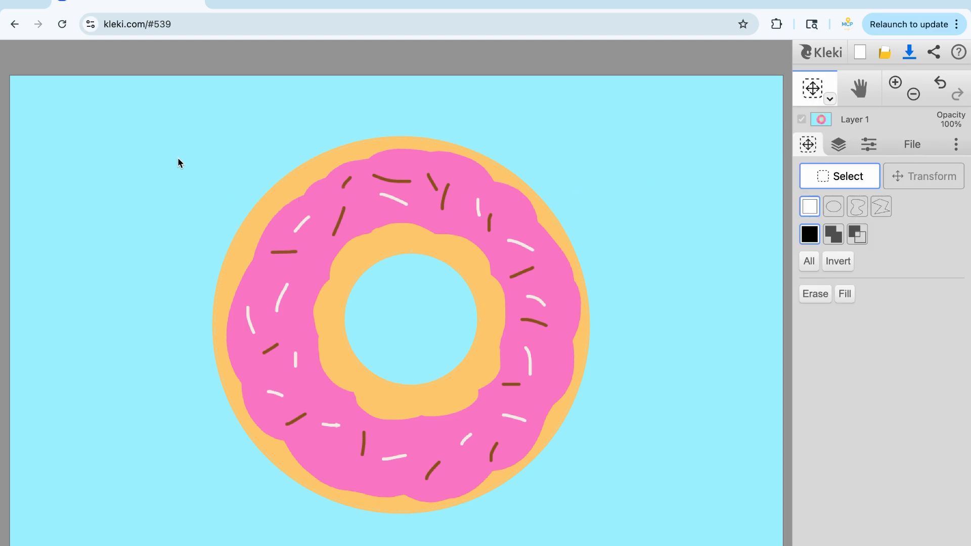
{"action": "left_click_drag", "start_coordinate": [183, 145], "coordinate": [599, 478]}
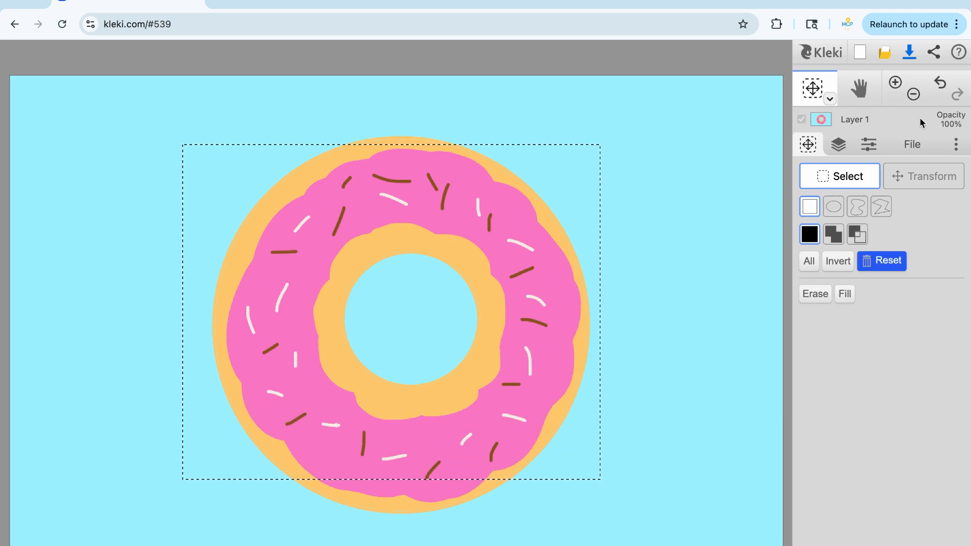
{"action": "left_click", "coordinate": [941, 85]}
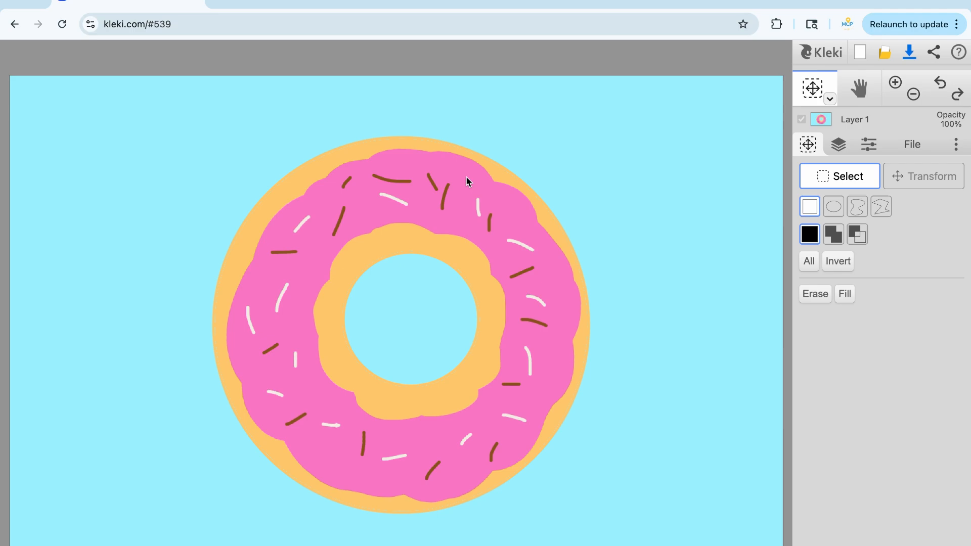
{"action": "left_click_drag", "start_coordinate": [192, 144], "coordinate": [607, 444]}
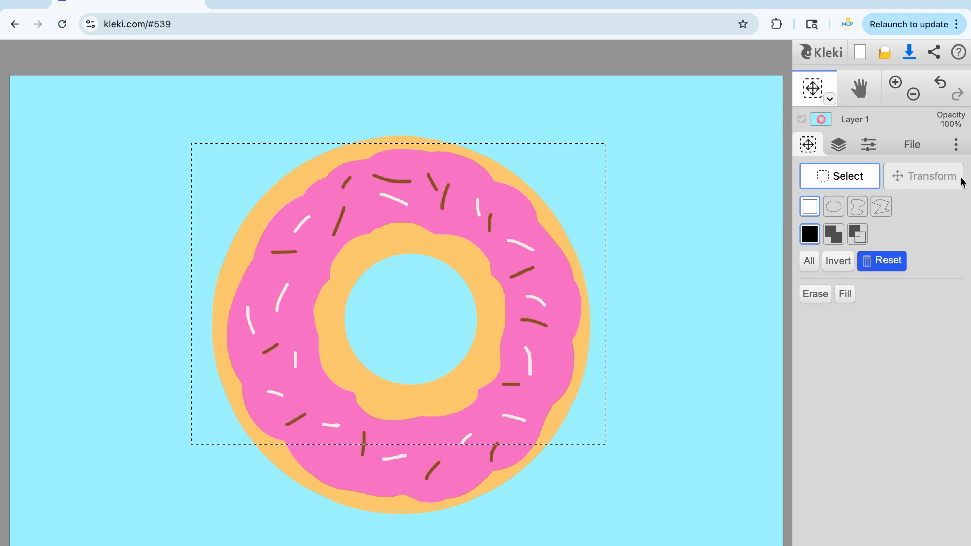
{"action": "left_click", "coordinate": [939, 83]}
{"action": "left_click", "coordinate": [834, 206]}
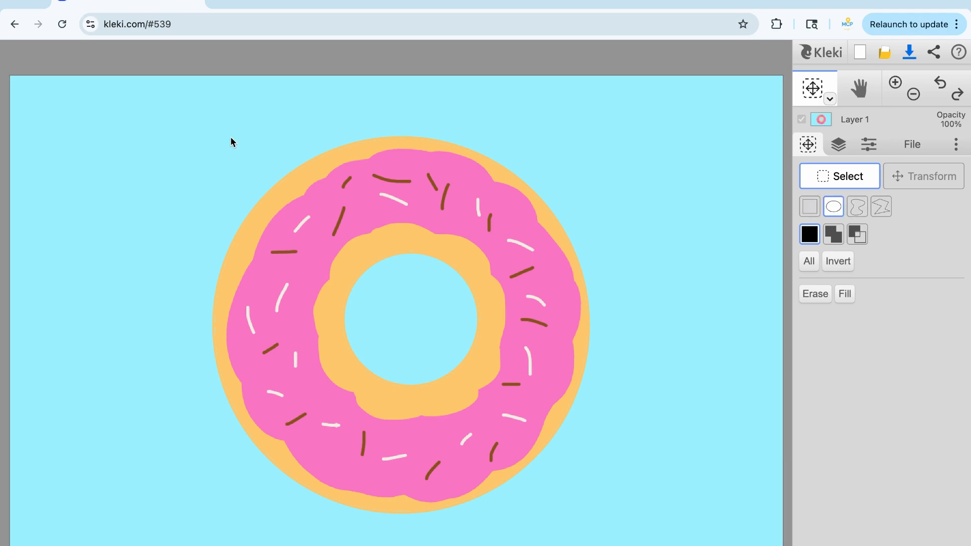
{"action": "left_click_drag", "start_coordinate": [231, 148], "coordinate": [581, 523]}
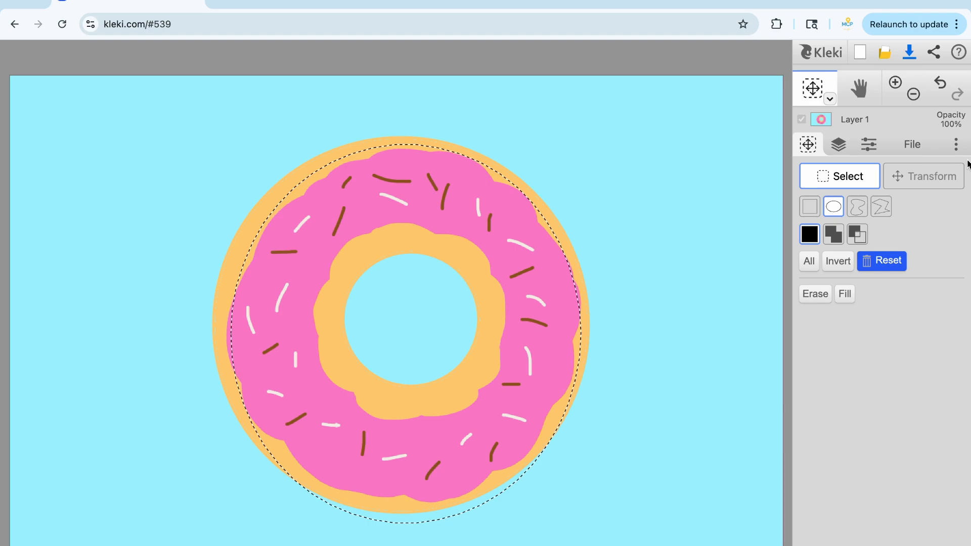
{"action": "left_click", "coordinate": [943, 87]}
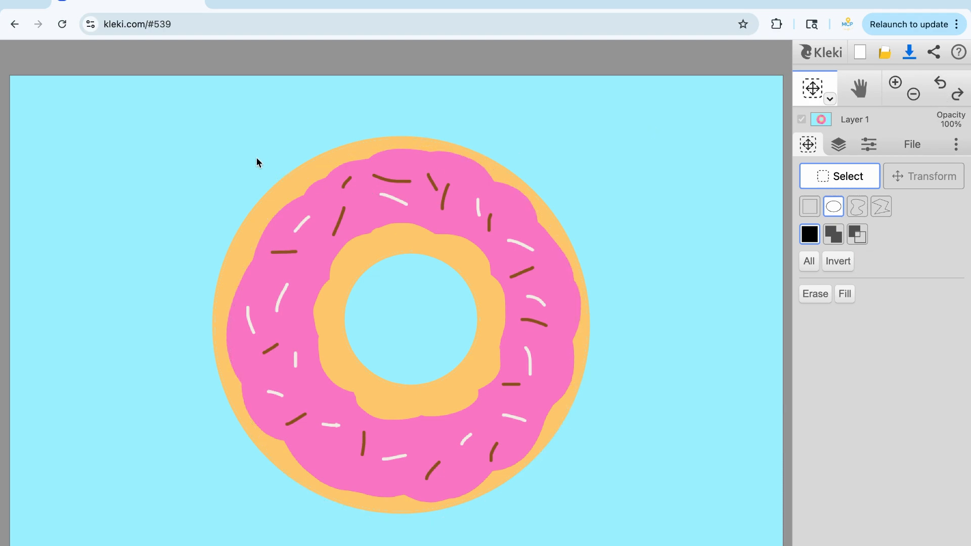
{"action": "left_click_drag", "start_coordinate": [241, 153], "coordinate": [566, 487]}
{"action": "left_click", "coordinate": [939, 84]}
Select the whole donut with an ellipse, clone it, and place the copy at about half size in the canvas's upper-left corner
{"action": "left_click_drag", "start_coordinate": [169, 120], "coordinate": [628, 538]}
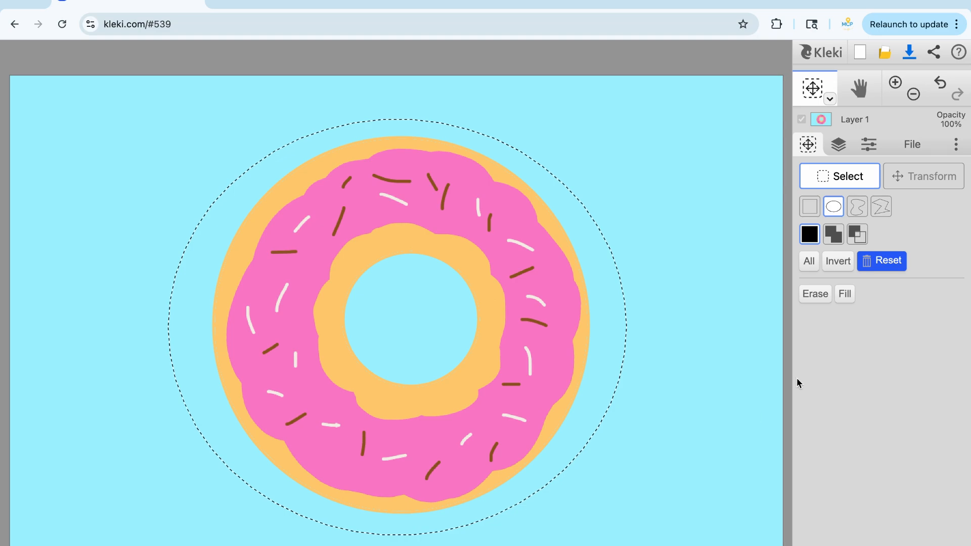
{"action": "left_click", "coordinate": [935, 181]}
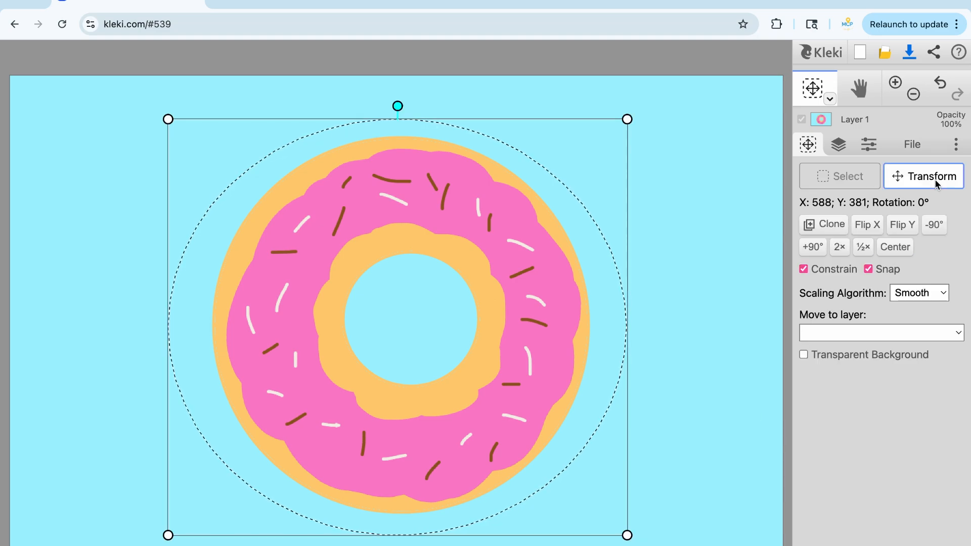
{"action": "left_click", "coordinate": [841, 227]}
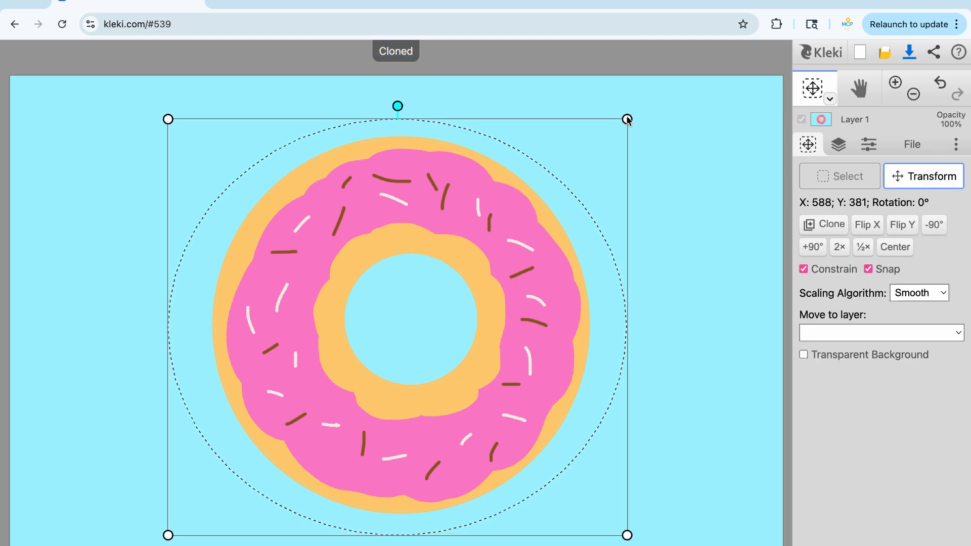
{"action": "left_click_drag", "start_coordinate": [628, 120], "coordinate": [377, 342]}
{"action": "mouse_move", "coordinate": [311, 422]}
{"action": "left_mouse_down"}
{"action": "mouse_move", "coordinate": [165, 186]}
{"action": "mouse_move", "coordinate": [170, 177]}
{"action": "left_mouse_up"}
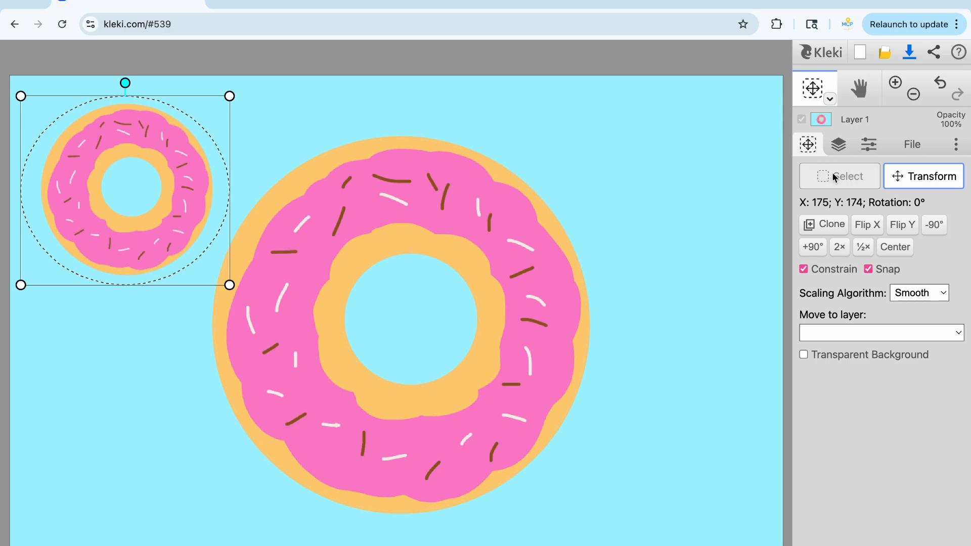
Clone the small donut into the canvas's upper-right corner and add another clone at the lower right, shrunk to roughly half its size
{"action": "left_click", "coordinate": [824, 224]}
{"action": "mouse_move", "coordinate": [95, 195]}
{"action": "left_mouse_down"}
{"action": "mouse_move", "coordinate": [640, 210]}
{"action": "mouse_move", "coordinate": [656, 186]}
{"action": "left_mouse_up"}
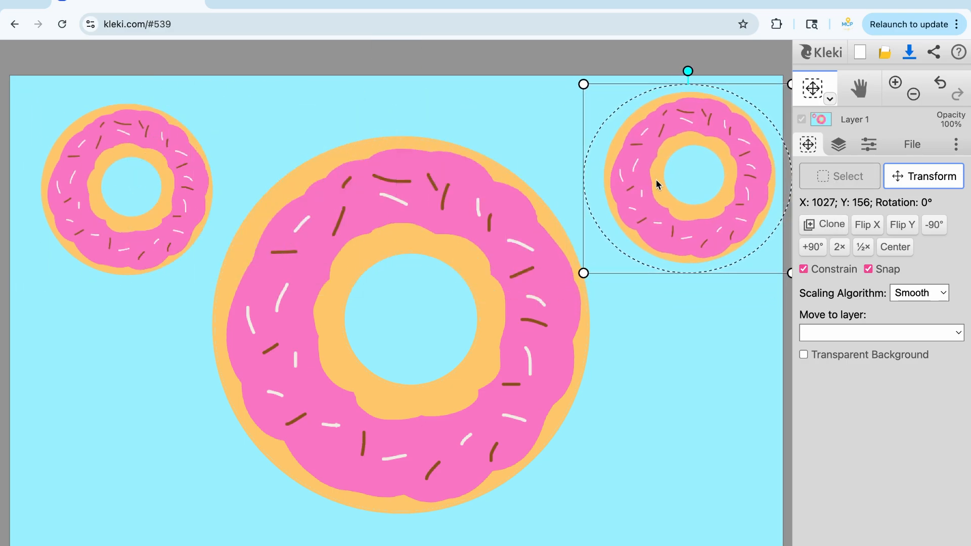
{"action": "left_click", "coordinate": [804, 225]}
{"action": "left_click_drag", "start_coordinate": [700, 162], "coordinate": [698, 427]}
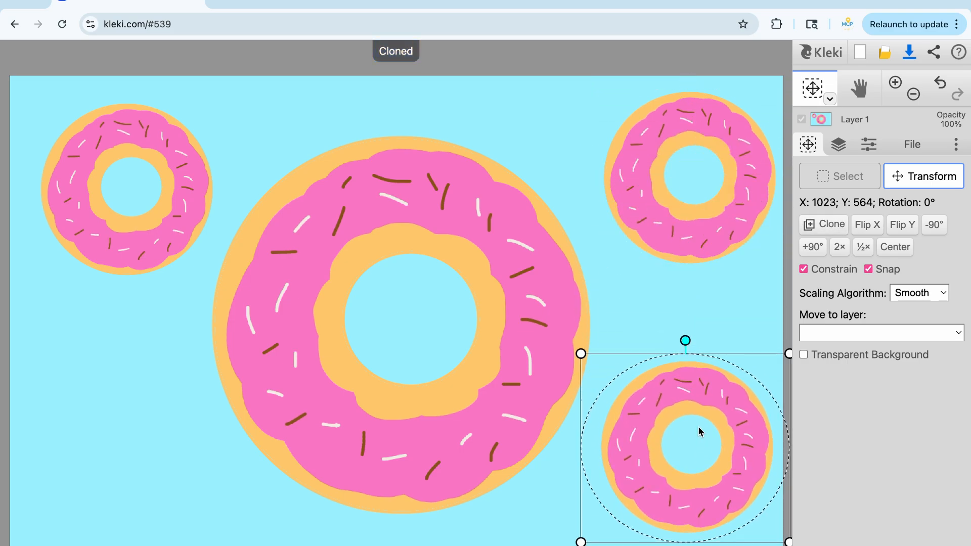
{"action": "left_click_drag", "start_coordinate": [790, 356], "coordinate": [698, 437]}
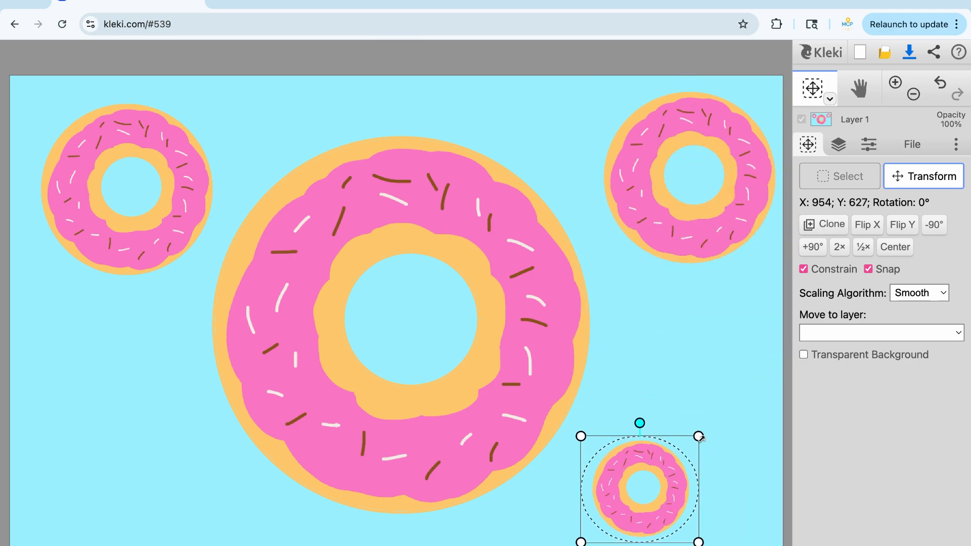
Clone the smallest donut to the canvas's left edge, right edge and lower-left area, and clear the selection
{"action": "left_click", "coordinate": [832, 229]}
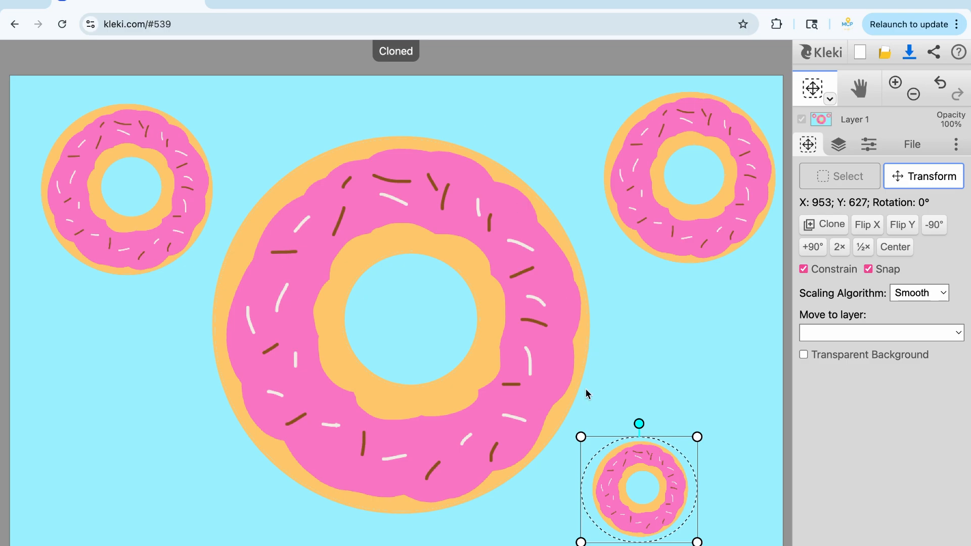
{"action": "mouse_move", "coordinate": [621, 474]}
{"action": "left_mouse_down"}
{"action": "mouse_move", "coordinate": [58, 407]}
{"action": "mouse_move", "coordinate": [220, 202]}
{"action": "mouse_move", "coordinate": [236, 120]}
{"action": "mouse_move", "coordinate": [67, 390]}
{"action": "mouse_move", "coordinate": [56, 353]}
{"action": "left_mouse_up"}
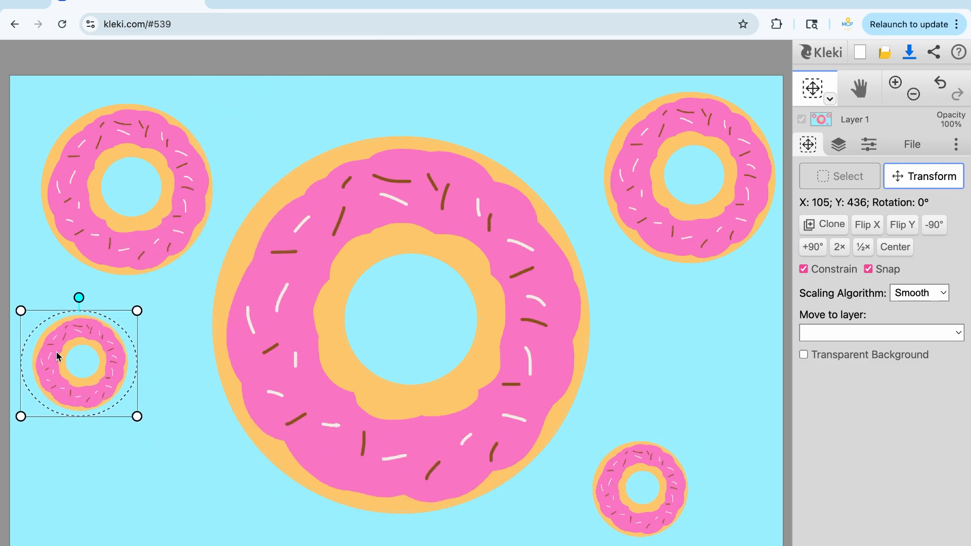
{"action": "left_click", "coordinate": [827, 224]}
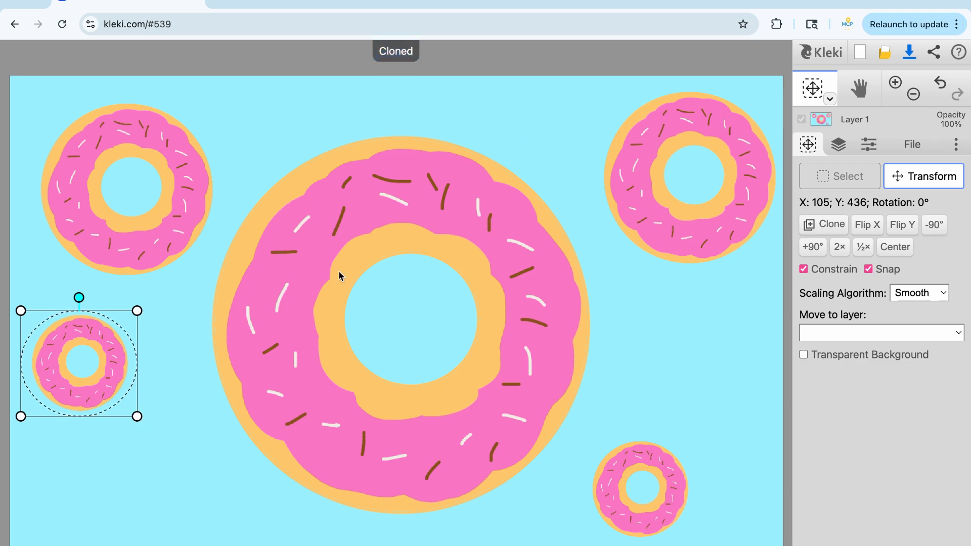
{"action": "mouse_move", "coordinate": [86, 369]}
{"action": "left_mouse_down"}
{"action": "mouse_move", "coordinate": [219, 368]}
{"action": "mouse_move", "coordinate": [660, 320]}
{"action": "mouse_move", "coordinate": [675, 331]}
{"action": "mouse_move", "coordinate": [655, 335]}
{"action": "mouse_move", "coordinate": [703, 363]}
{"action": "left_mouse_up"}
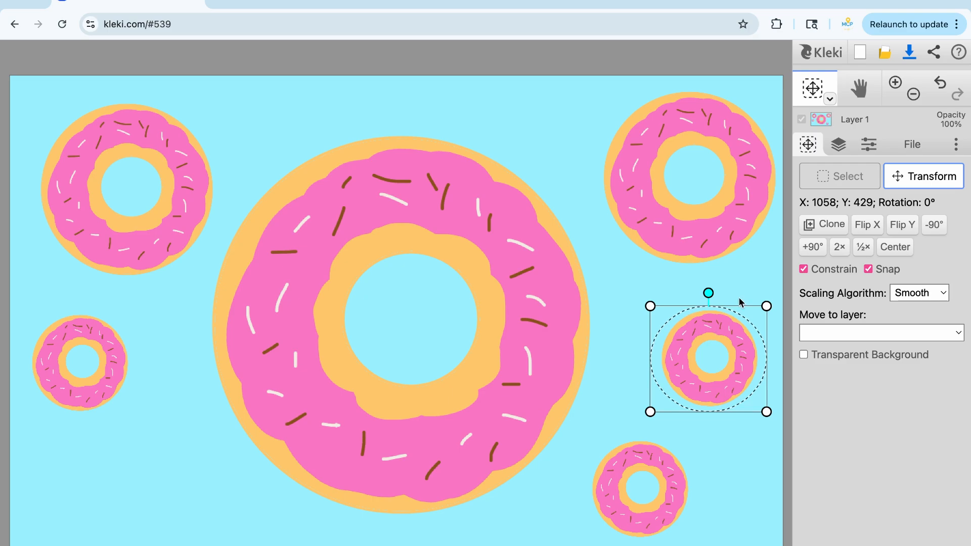
{"action": "left_click", "coordinate": [826, 224]}
{"action": "mouse_move", "coordinate": [679, 341]}
{"action": "left_mouse_down"}
{"action": "mouse_move", "coordinate": [60, 478]}
{"action": "mouse_move", "coordinate": [118, 458]}
{"action": "left_mouse_up"}
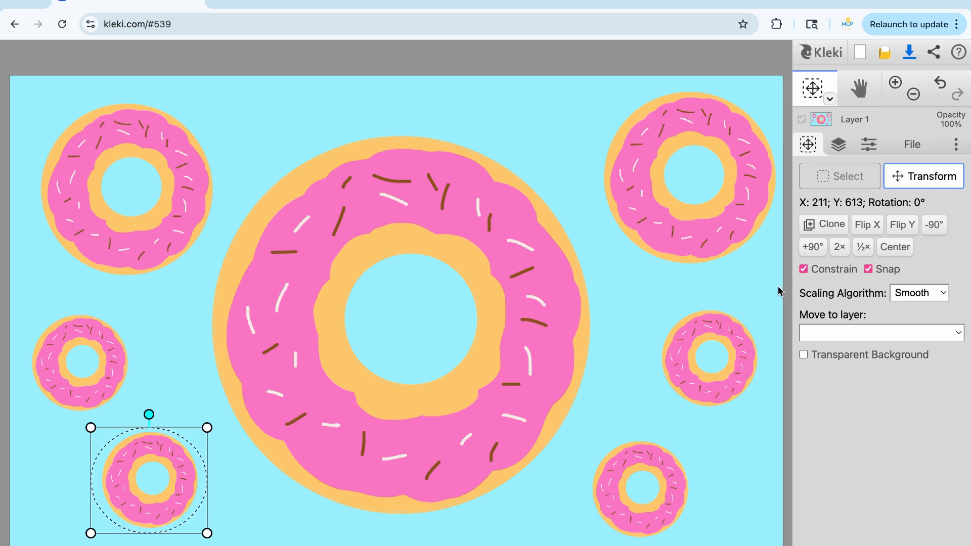
{"action": "left_click", "coordinate": [845, 182]}
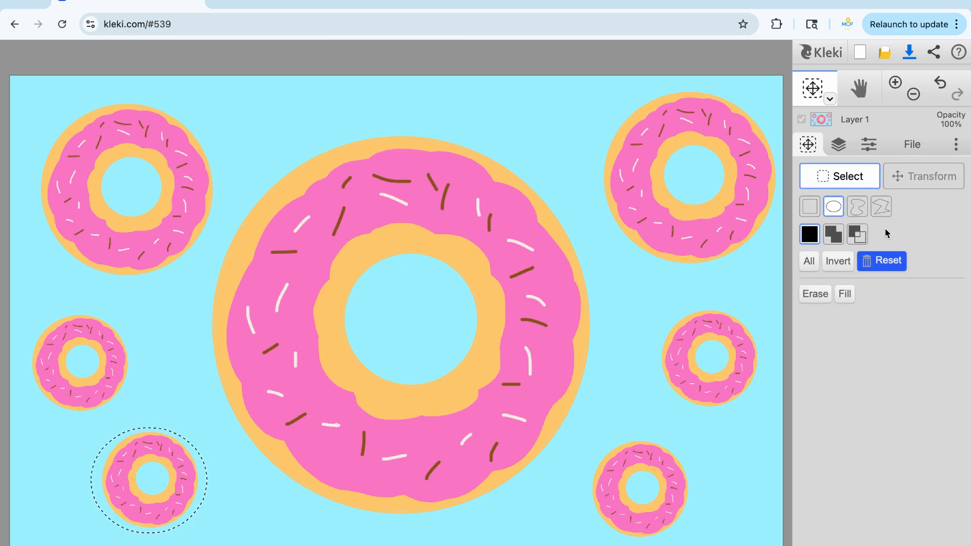
{"action": "left_click", "coordinate": [874, 268]}
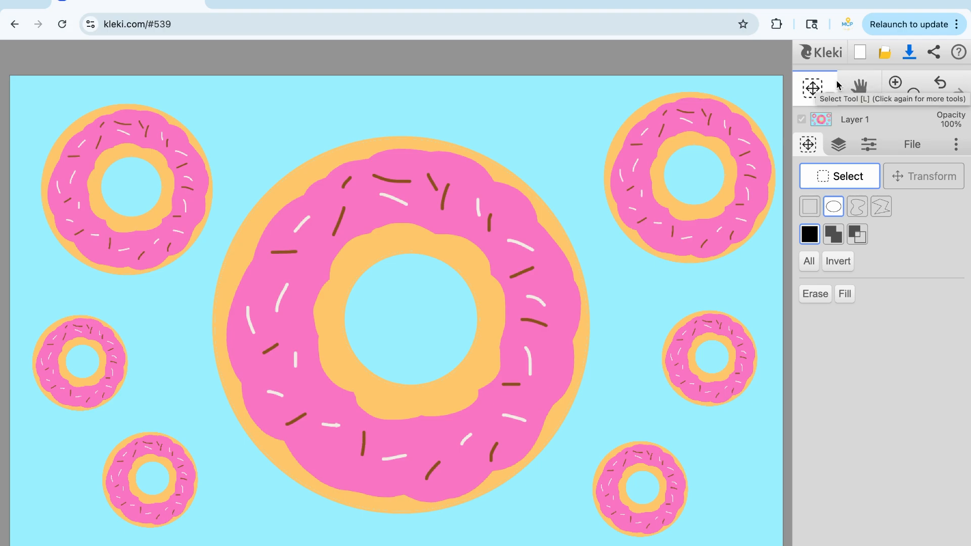
{"action": "key", "text": "super+shift+5"}
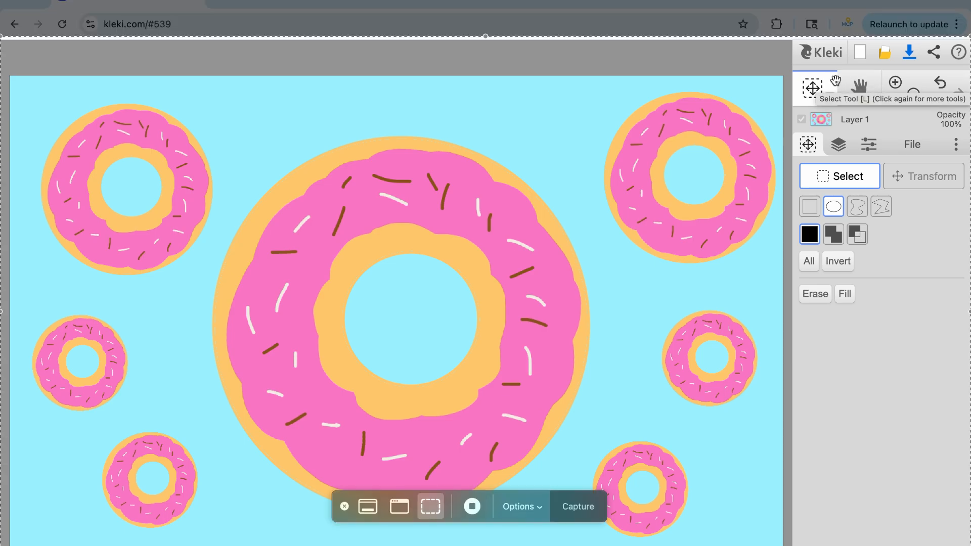